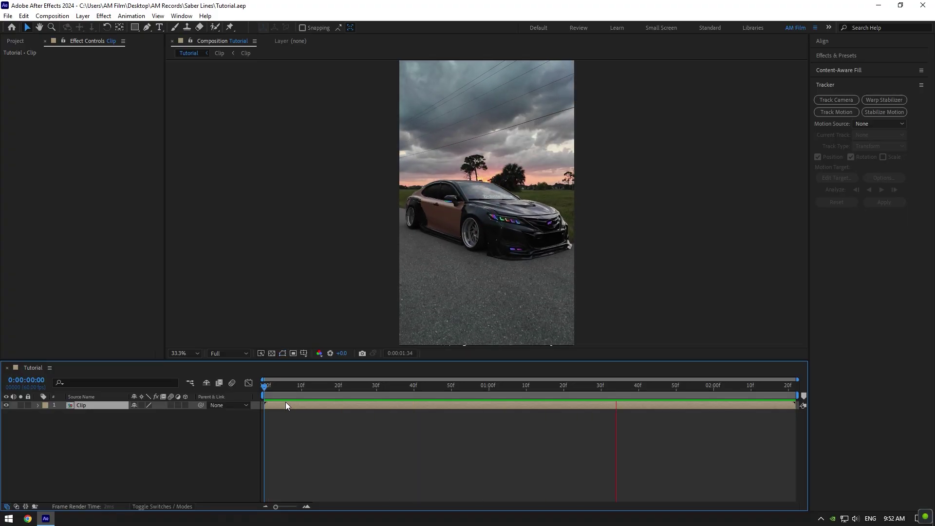
pyautogui.press('space')
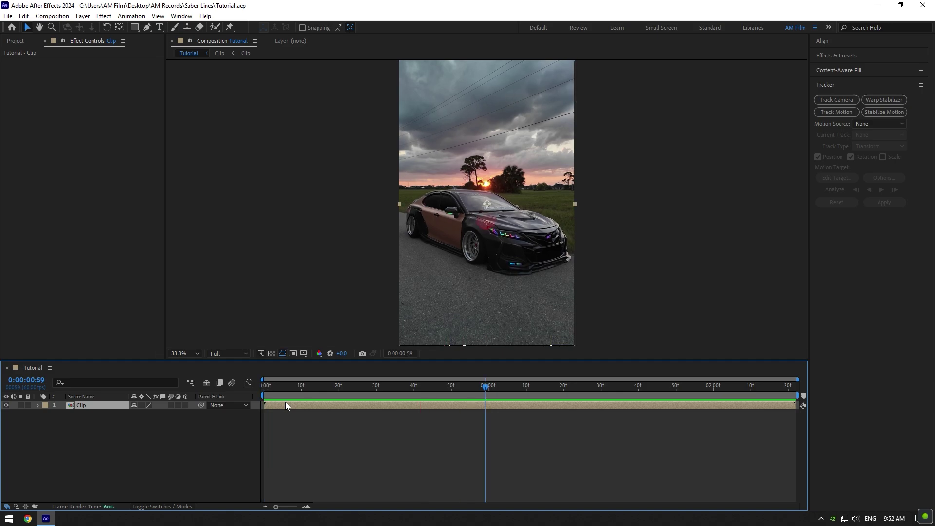
# Step: Camera-track the car clip, set the ground plane and origin at the front wheel, and create a tracked null and camera
pyautogui.click(840, 100)
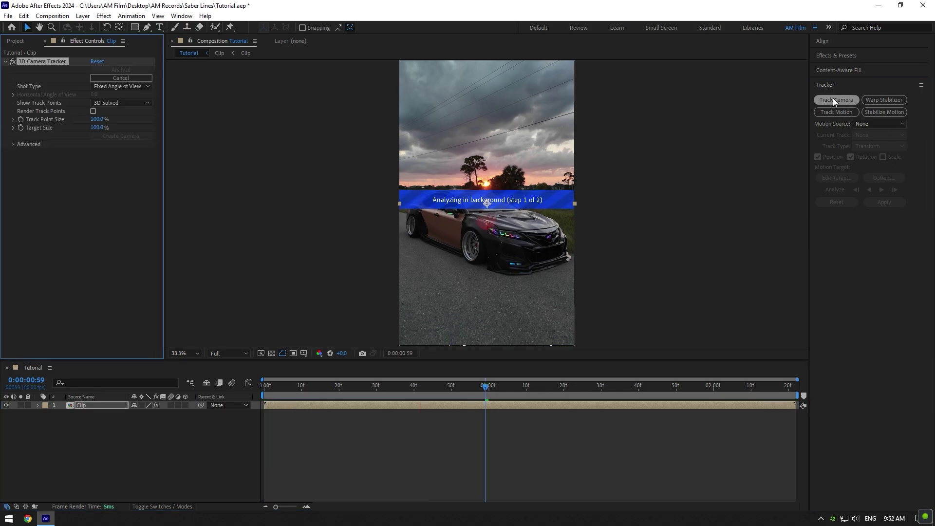
pyautogui.click(479, 231)
pyautogui.rightClick(480, 232)
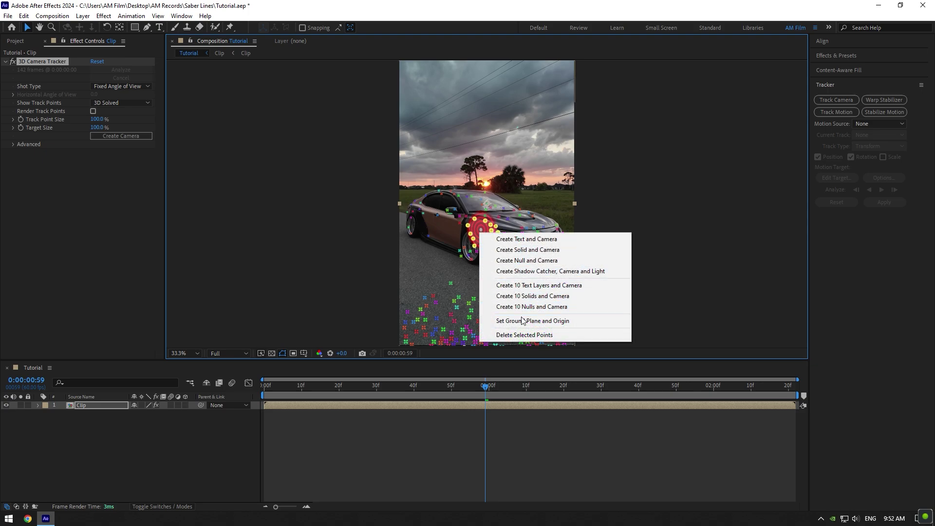
pyautogui.click(522, 320)
pyautogui.rightClick(477, 229)
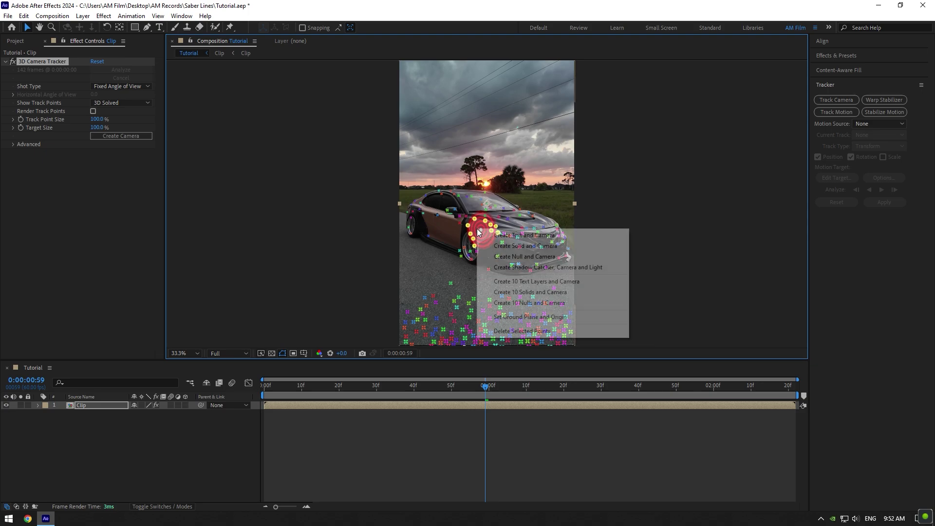
pyautogui.click(526, 257)
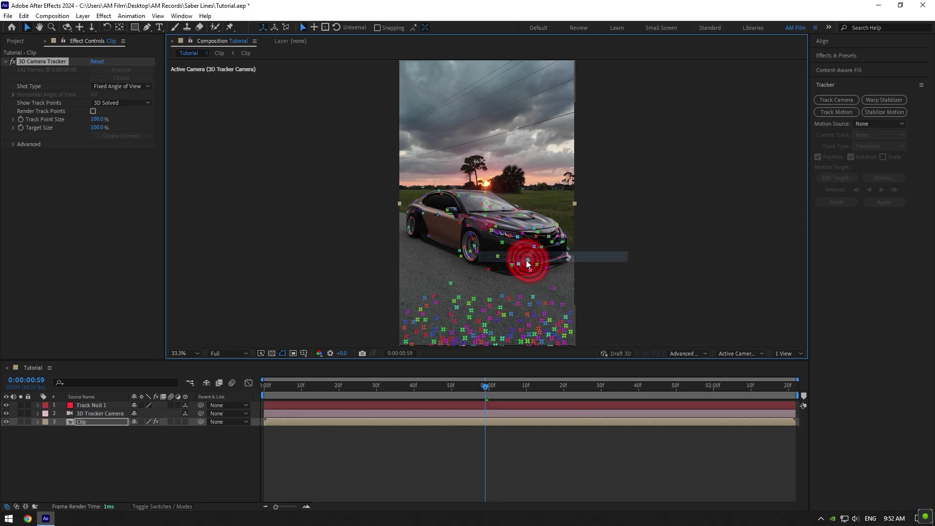
# Step: Create a new white solid named Lines, 2500 px wide
pyautogui.rightClick(117, 460)
pyautogui.moveTo(141, 343)
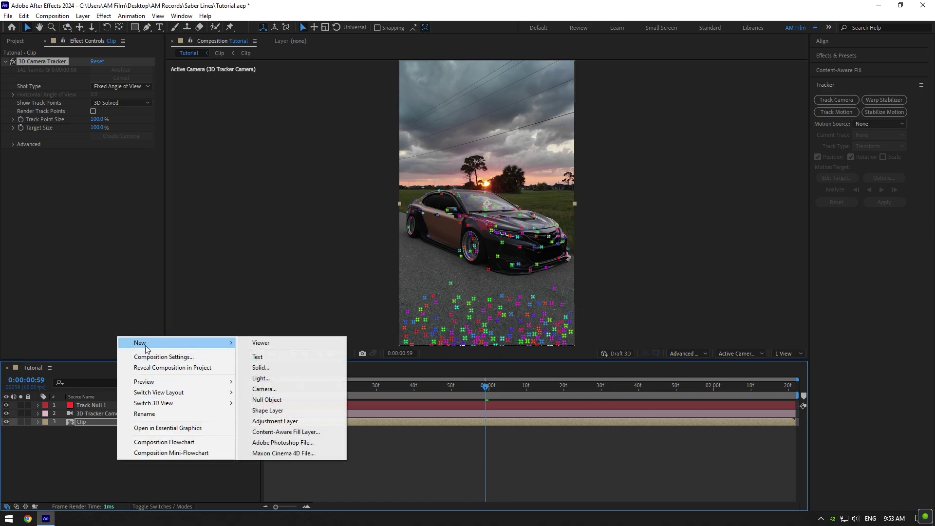
pyautogui.click(273, 368)
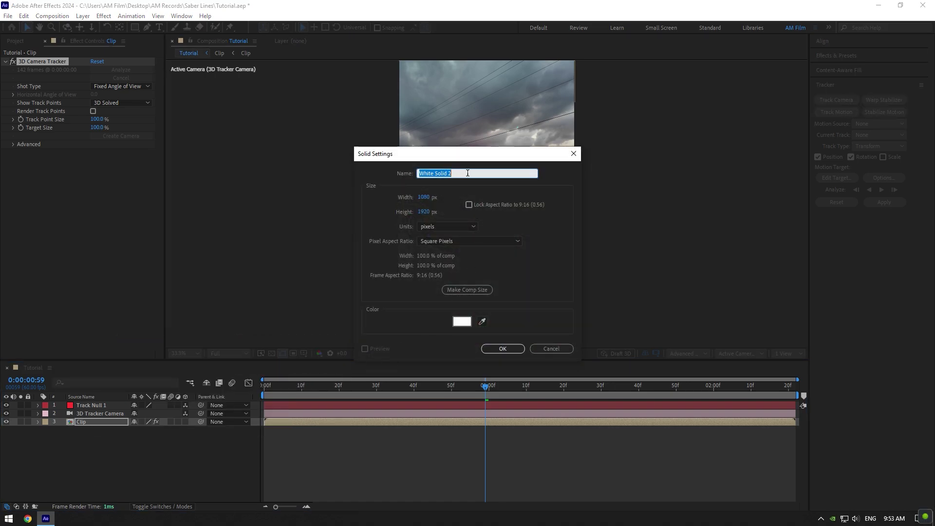
pyautogui.write('Lines')
pyautogui.click(424, 198)
pyautogui.write('250')
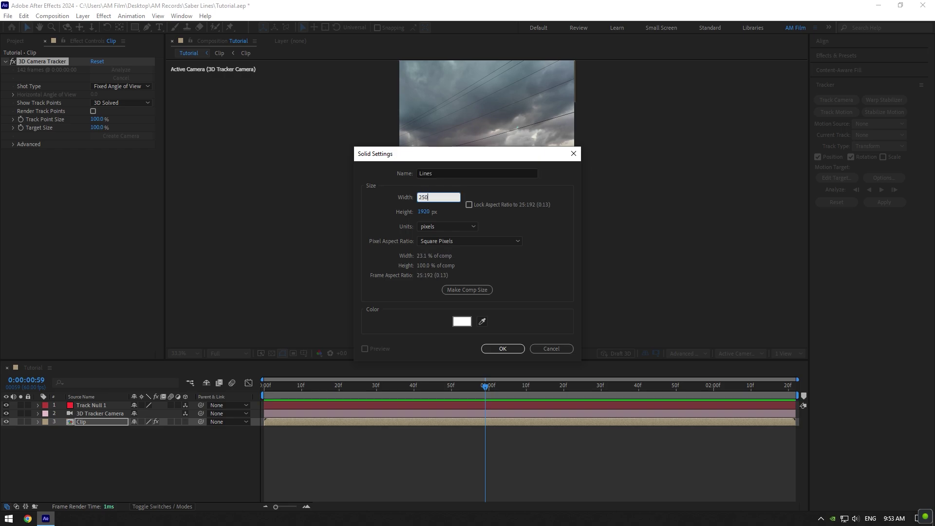
pyautogui.click(427, 212)
pyautogui.write('2500')
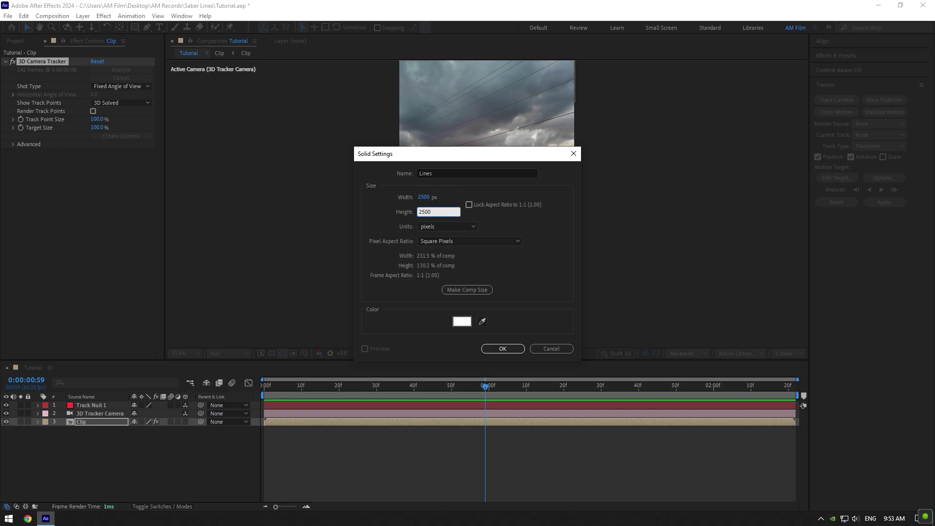
pyautogui.press('Return')
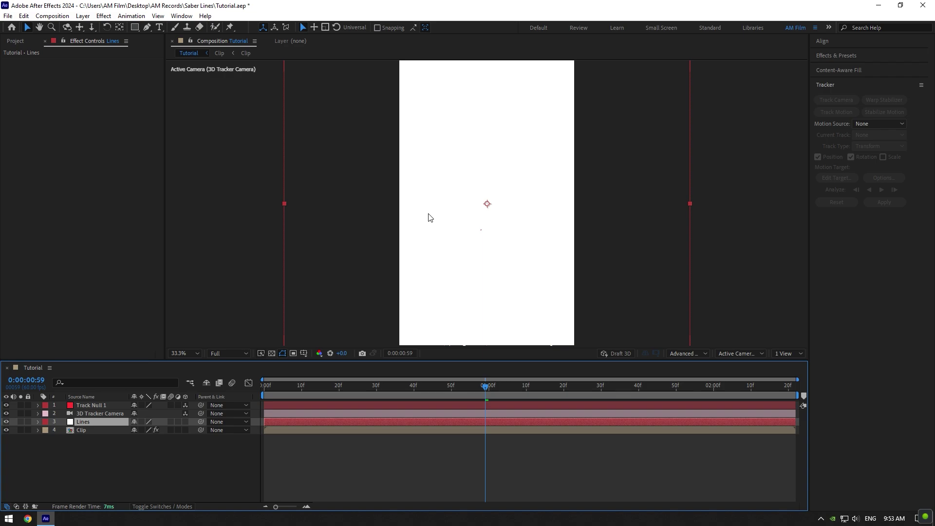
# Step: Move the Lines solid to the top of the layer stack
pyautogui.press(',')
pyautogui.press('.')
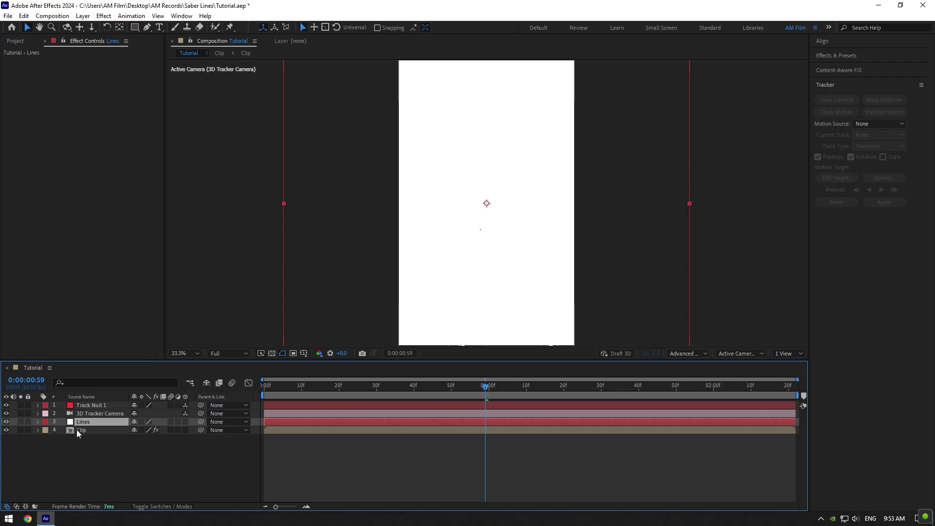
pyautogui.moveTo(77, 422)
pyautogui.mouseDown()
pyautogui.moveTo(77, 409)
pyautogui.moveTo(67, 410)
pyautogui.mouseUp()
# Step: Hide Lines, draw a closed pen mask looping around the car, and parent Lines to Track Null 1
pyautogui.click(6, 406)
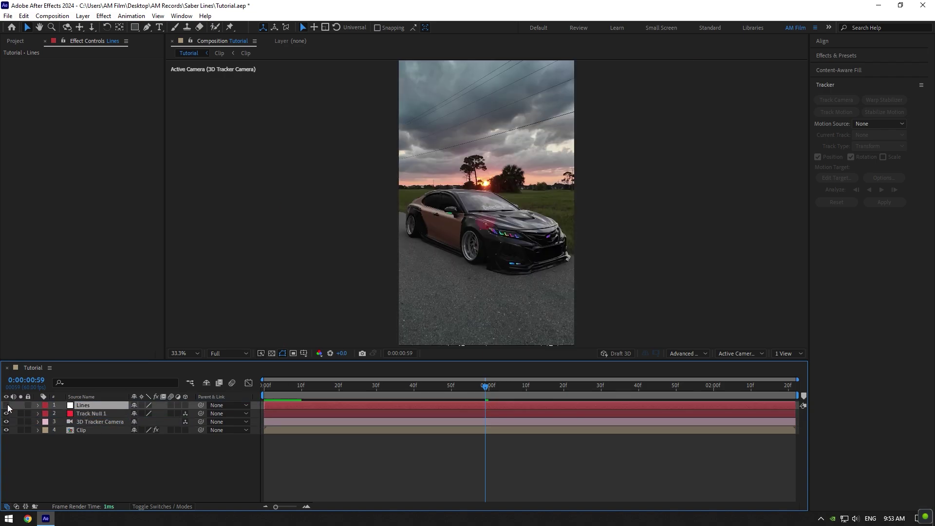
pyautogui.click(147, 26)
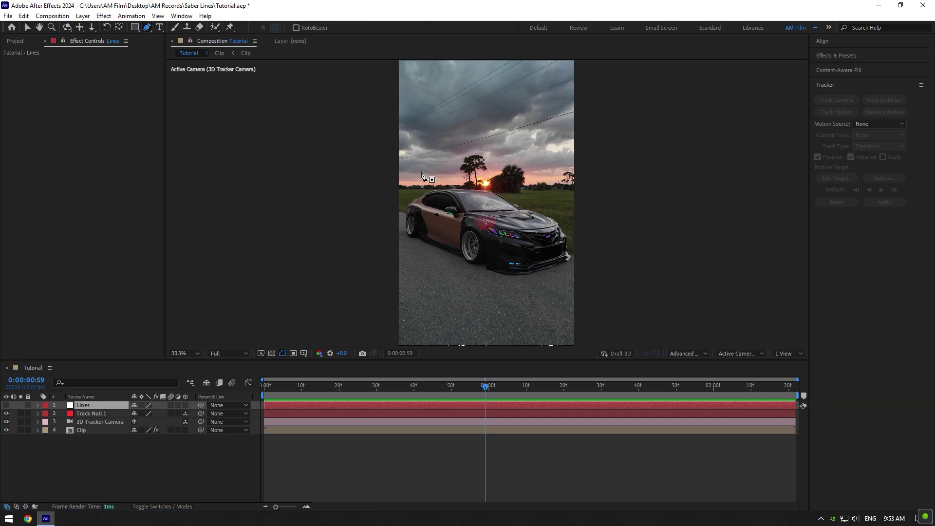
pyautogui.click(478, 185)
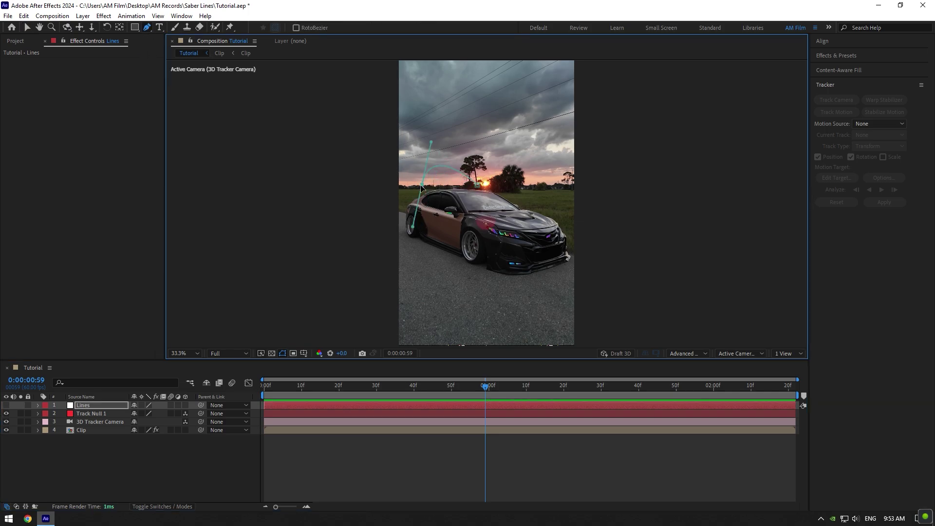
pyautogui.moveTo(414, 197); pyautogui.dragTo(411, 244)
pyautogui.moveTo(458, 280)
pyautogui.mouseDown()
pyautogui.moveTo(496, 298)
pyautogui.moveTo(475, 272)
pyautogui.mouseUp()
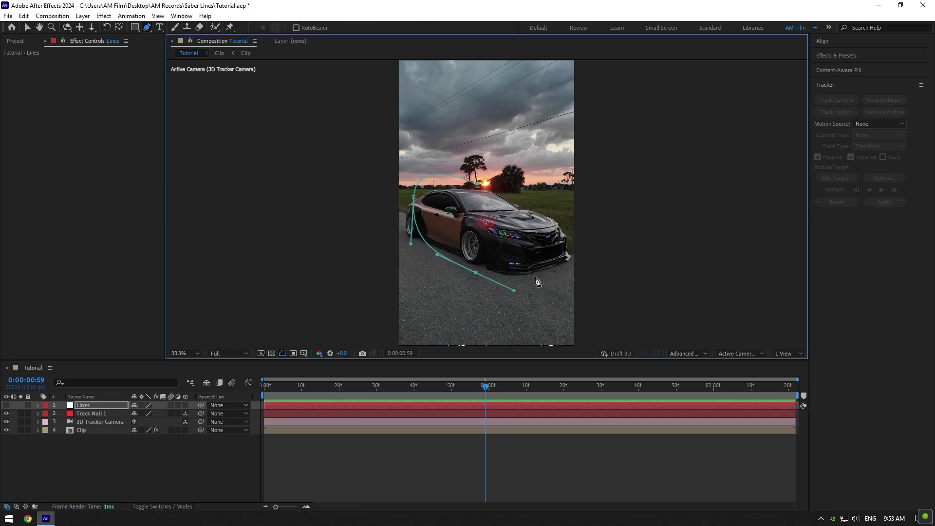
pyautogui.moveTo(559, 214); pyautogui.dragTo(571, 154)
pyautogui.moveTo(478, 184); pyautogui.dragTo(476, 188)
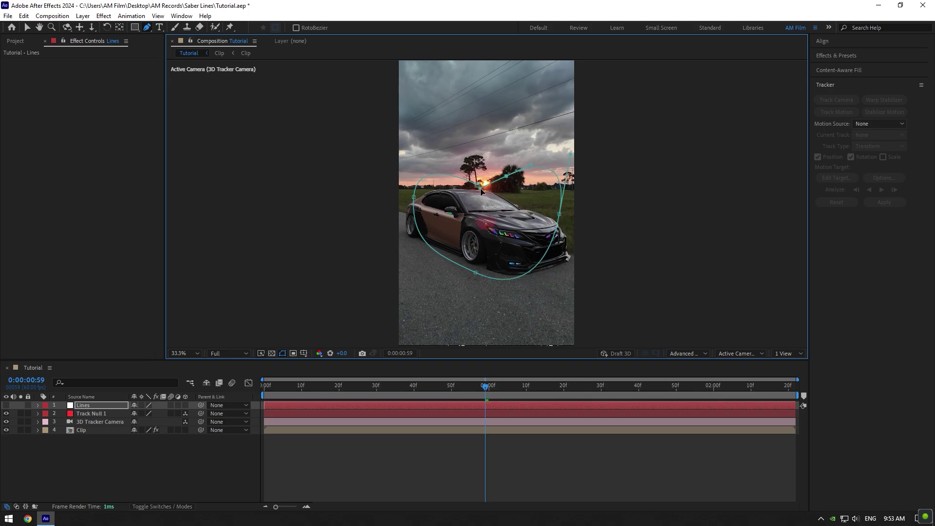
pyautogui.keyDown('alt'); pyautogui.moveTo(475, 273); pyautogui.dragTo(519, 275); pyautogui.keyUp('alt')
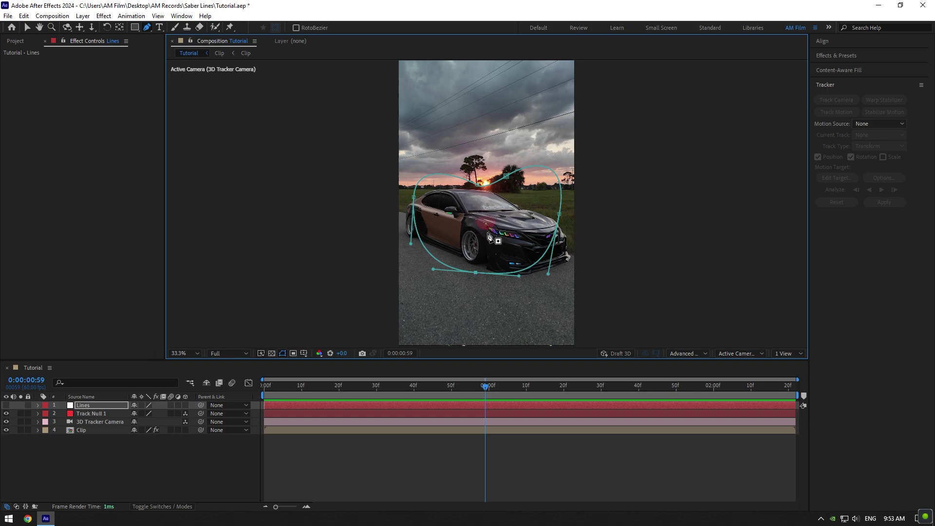
pyautogui.moveTo(200, 406); pyautogui.dragTo(86, 415)
# Step: Make Lines 3D, scale it to 1071% around the car, and make it visible again at frame 0
pyautogui.click(186, 405)
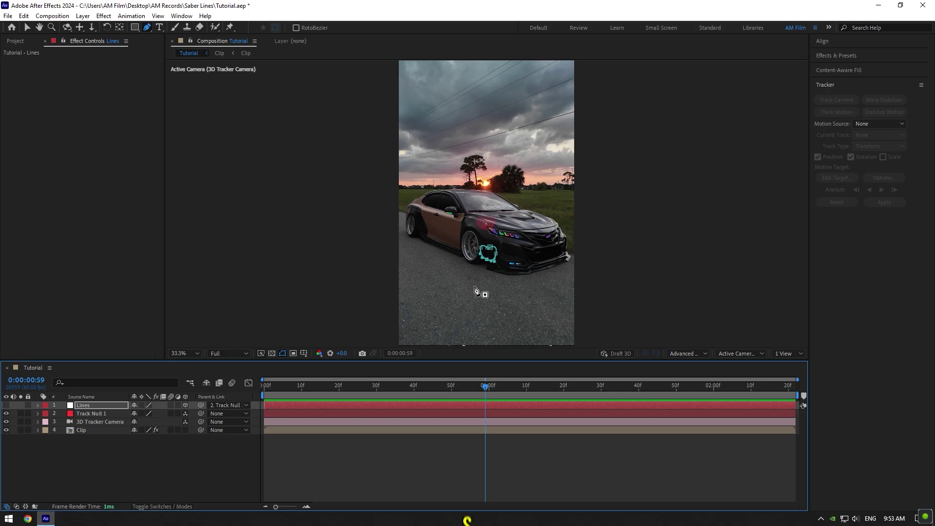
pyautogui.press('s')
pyautogui.moveTo(147, 413); pyautogui.dragTo(205, 414)
pyautogui.press('v')
pyautogui.press('p')
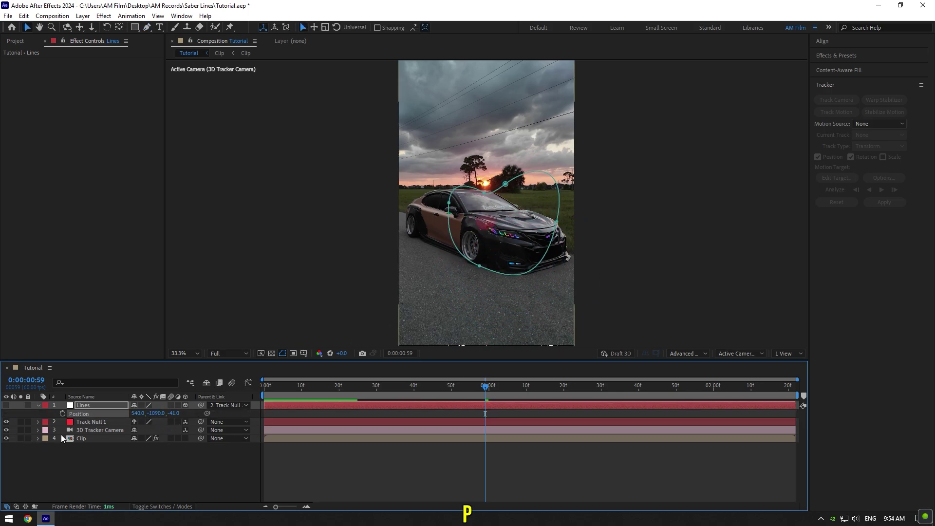
pyautogui.press('s')
pyautogui.press('Home')
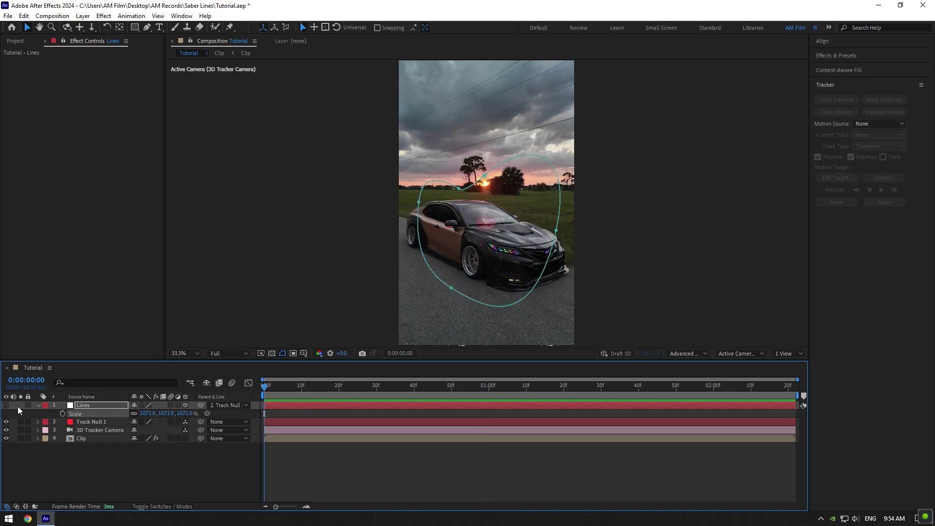
pyautogui.click(39, 405)
pyautogui.click(7, 406)
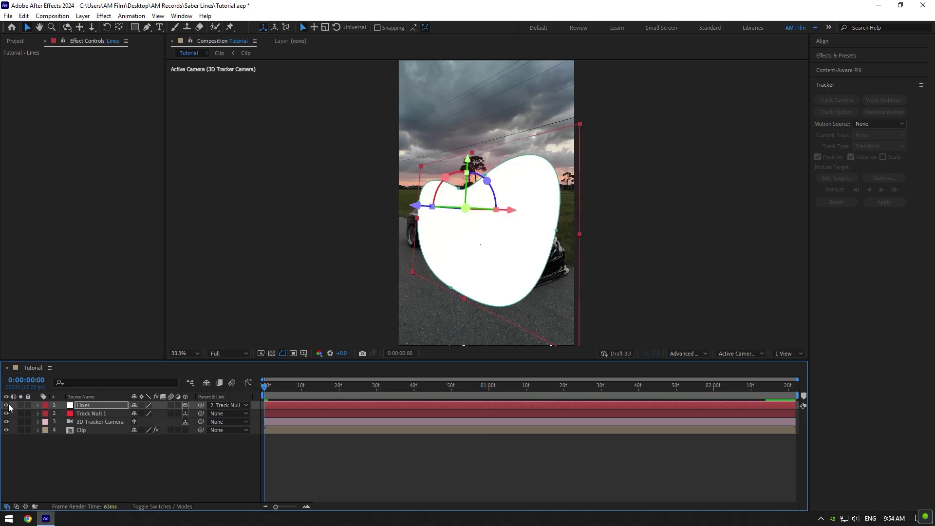
# Step: Apply the Saber effect to Lines with Core Type set to Layer Masks
pyautogui.hotkey('ctrl', 'space')
pyautogui.write('saber')
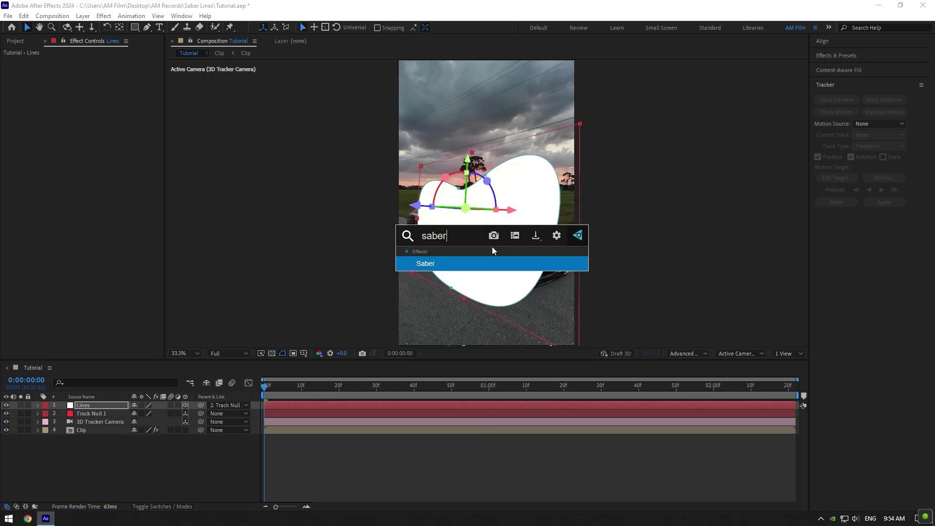
pyautogui.press('Return')
pyautogui.click(13, 144)
pyautogui.click(109, 153)
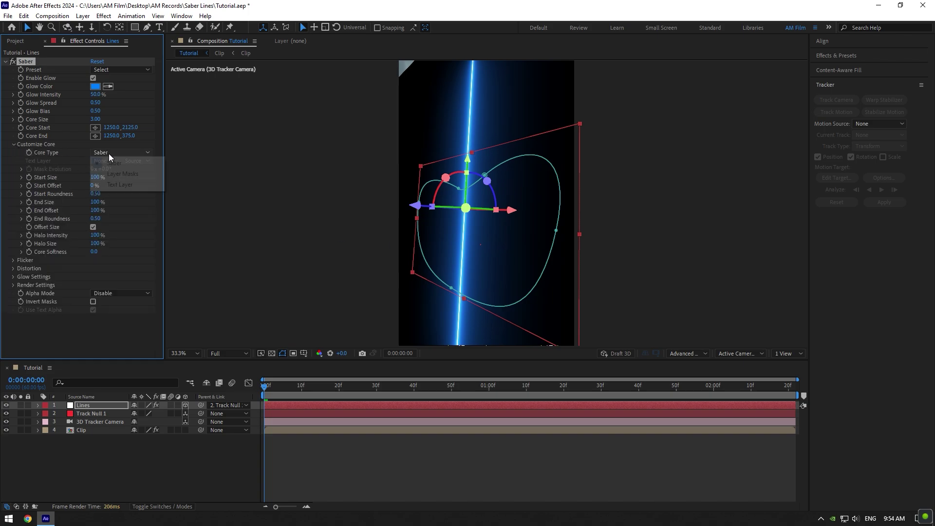
pyautogui.click(123, 176)
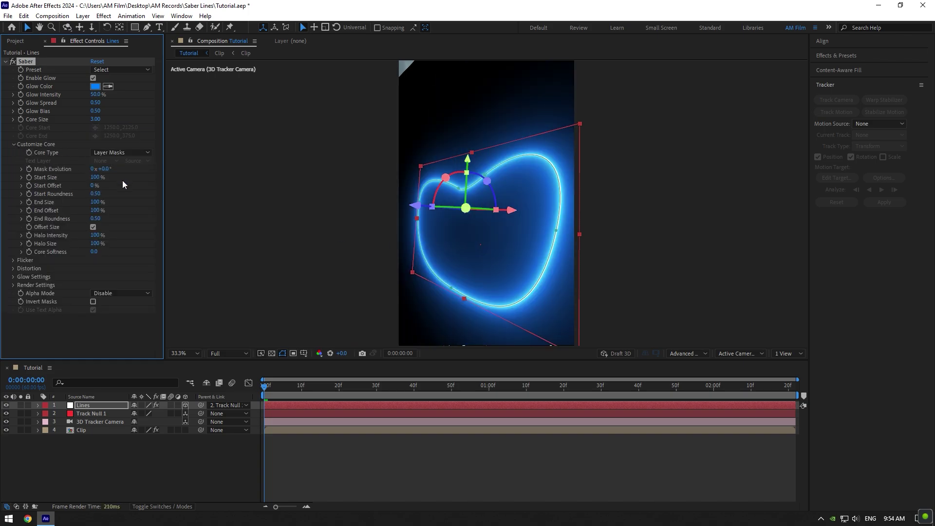
# Step: Set Saber's Composite Settings to Transparent and toggle the mask path outline
pyautogui.click(13, 285)
pyautogui.scroll(-1, 20, 289)
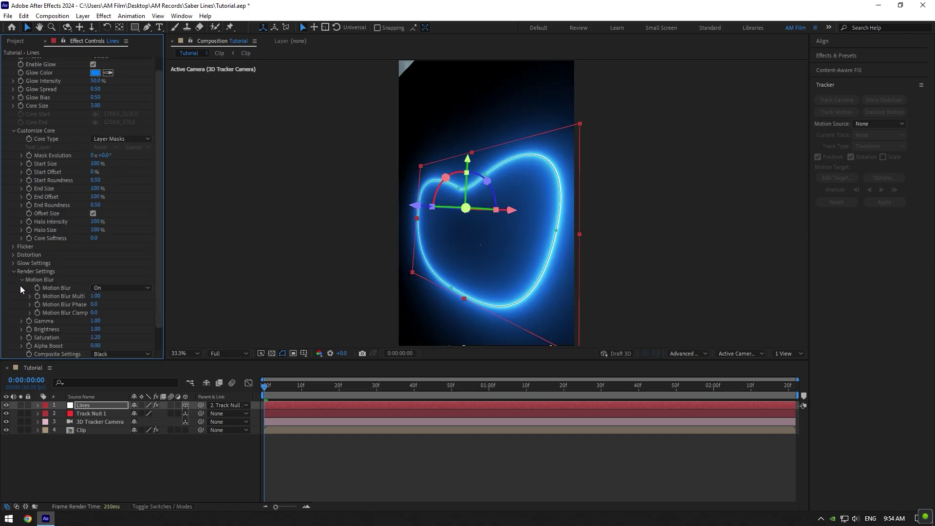
pyautogui.click(100, 354)
pyautogui.click(111, 362)
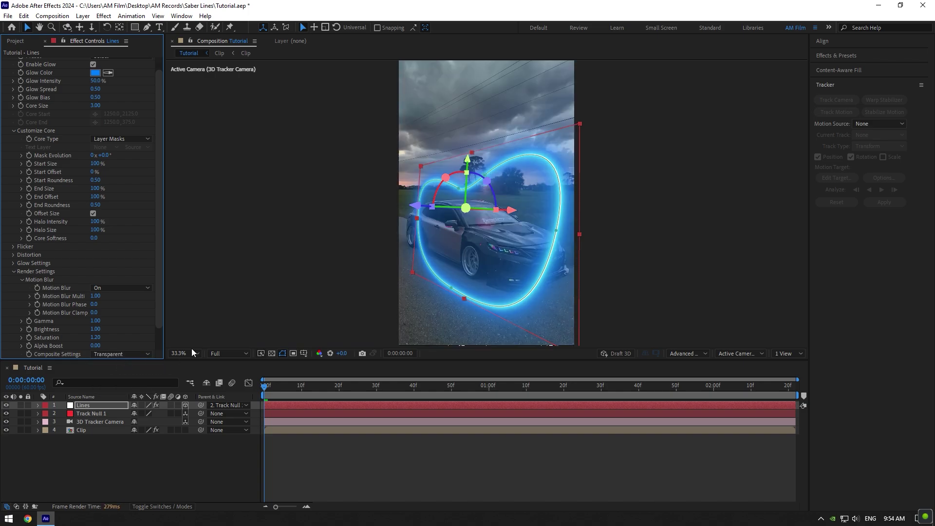
pyautogui.scroll(1, 134, 201)
pyautogui.click(282, 354)
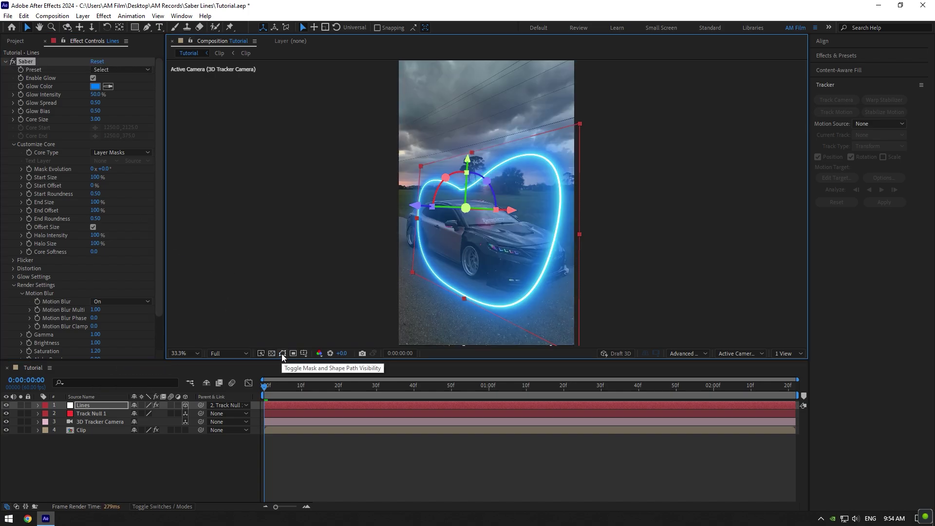
# Step: Apply the Default Saber preset with Start Size 0% and End Offset 35%, then preview the arc
pyautogui.click(122, 70)
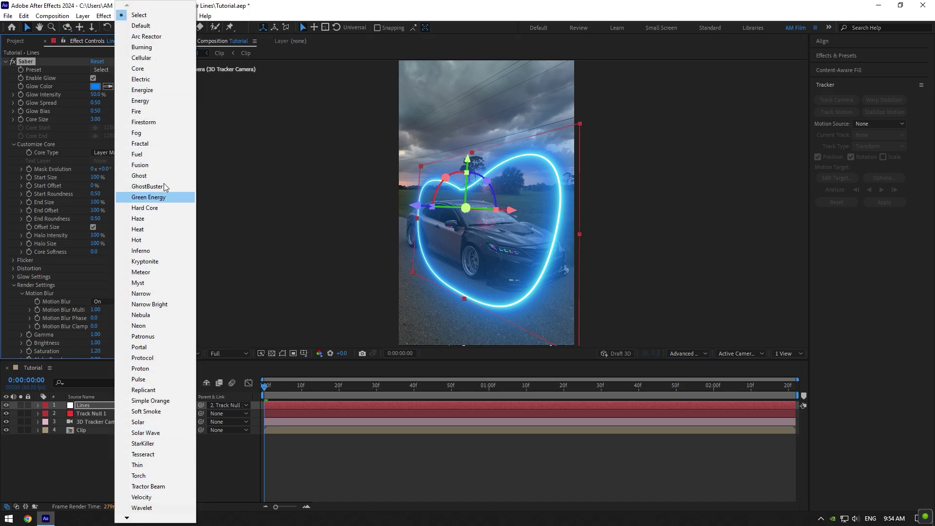
pyautogui.click(147, 27)
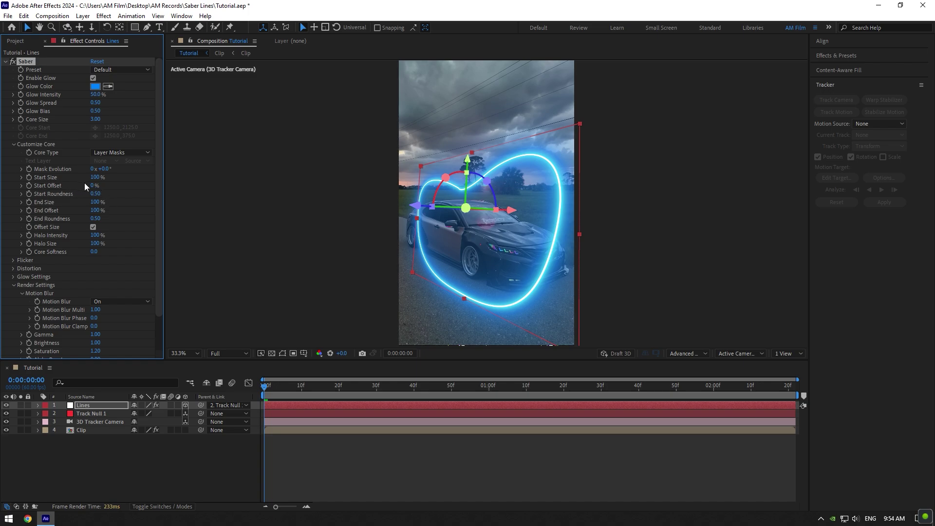
pyautogui.write('0')
pyautogui.press('Return')
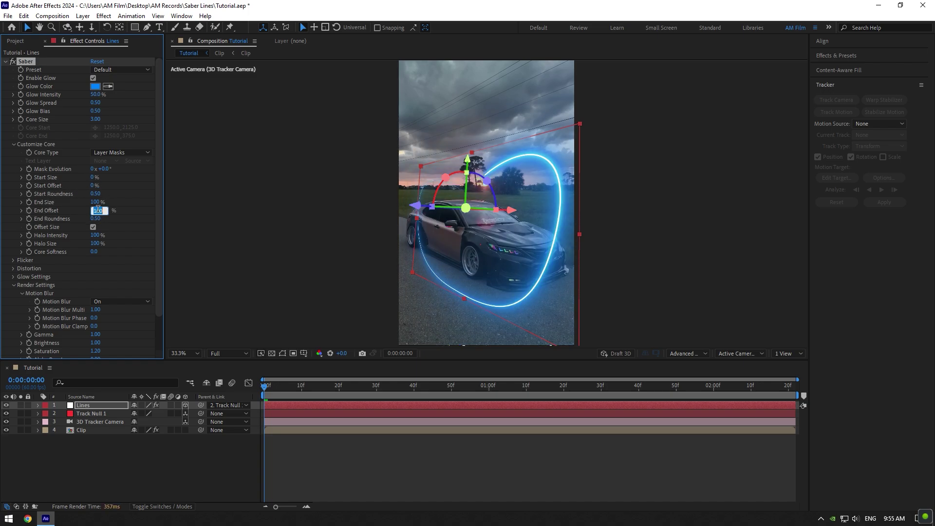
pyautogui.press('Return')
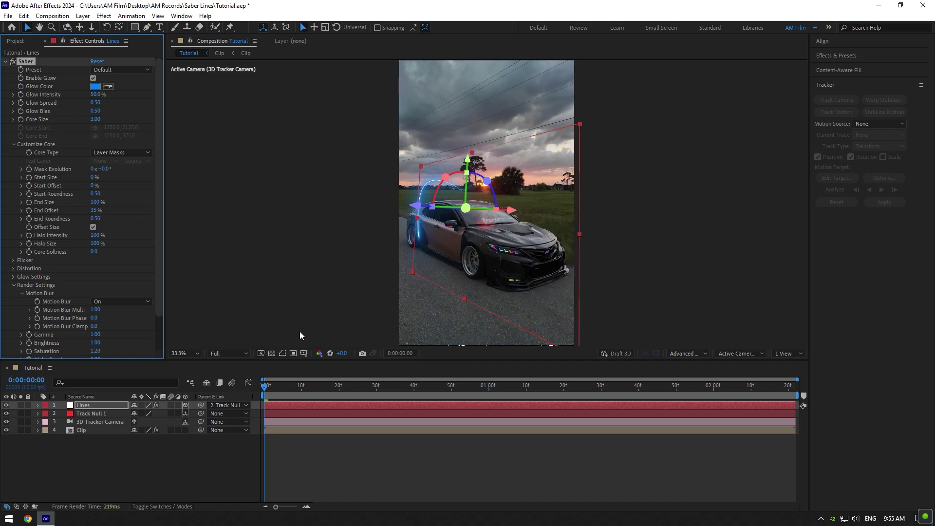
pyautogui.moveTo(273, 389); pyautogui.dragTo(236, 405)
# Step: Keyframe Mask Evolution from 0 to one full revolution over the clip and set End Size to 59%
pyautogui.click(27, 169)
pyautogui.moveTo(266, 375); pyautogui.dragTo(793, 385)
pyautogui.click(93, 169)
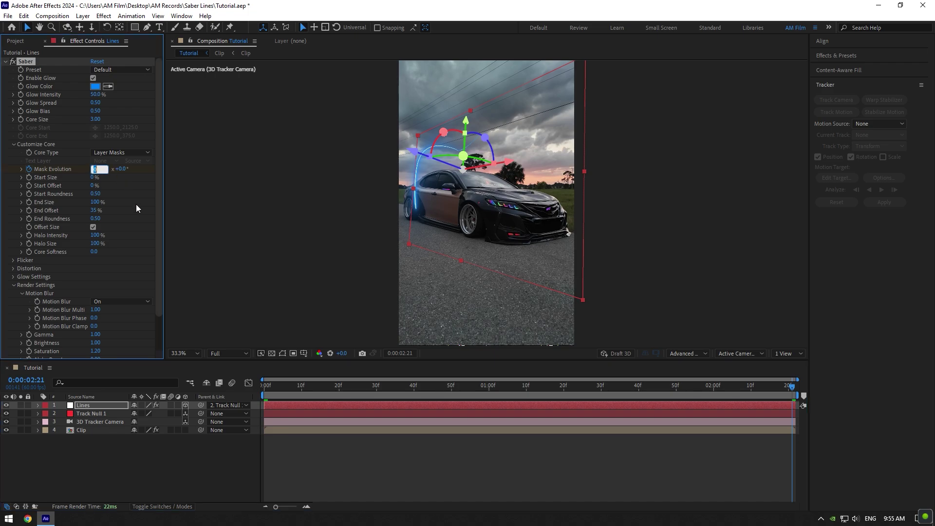
pyautogui.write('1')
pyautogui.click(290, 401)
pyautogui.press('space')
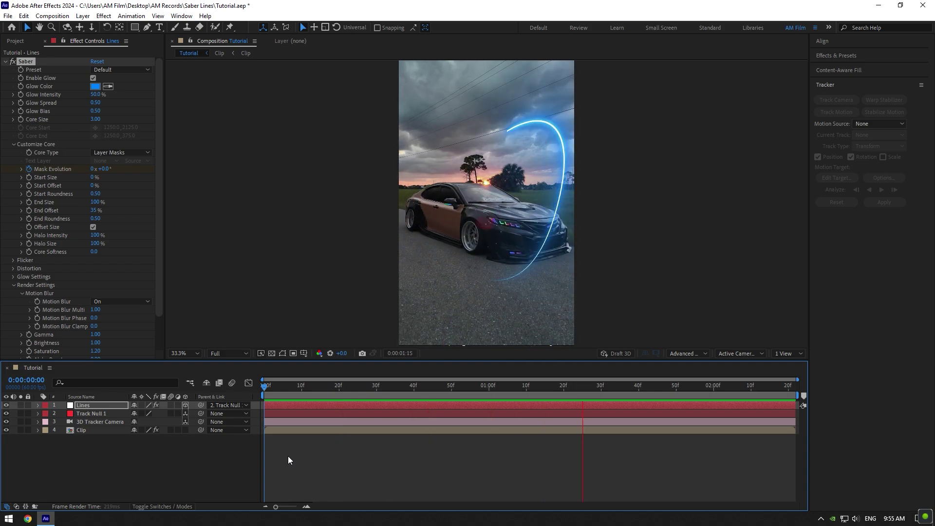
pyautogui.press('space')
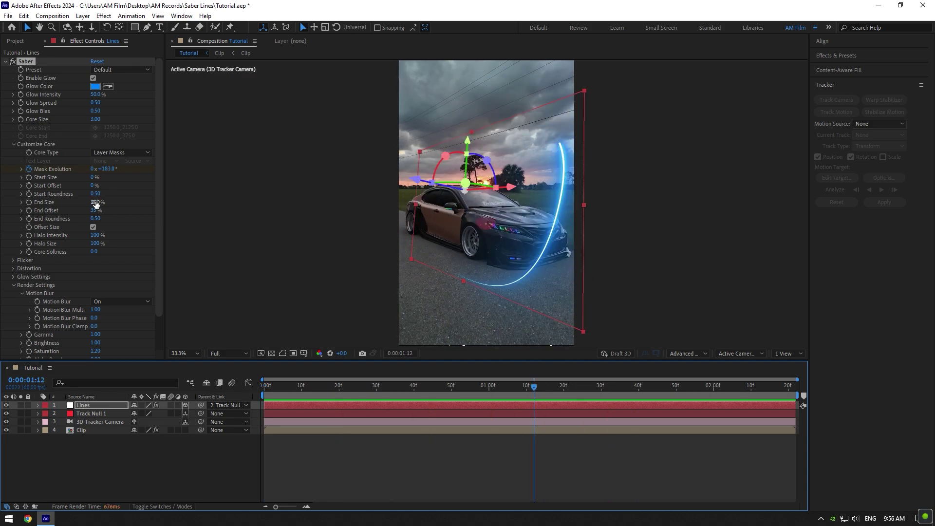
pyautogui.moveTo(96, 204); pyautogui.dragTo(218, 220)
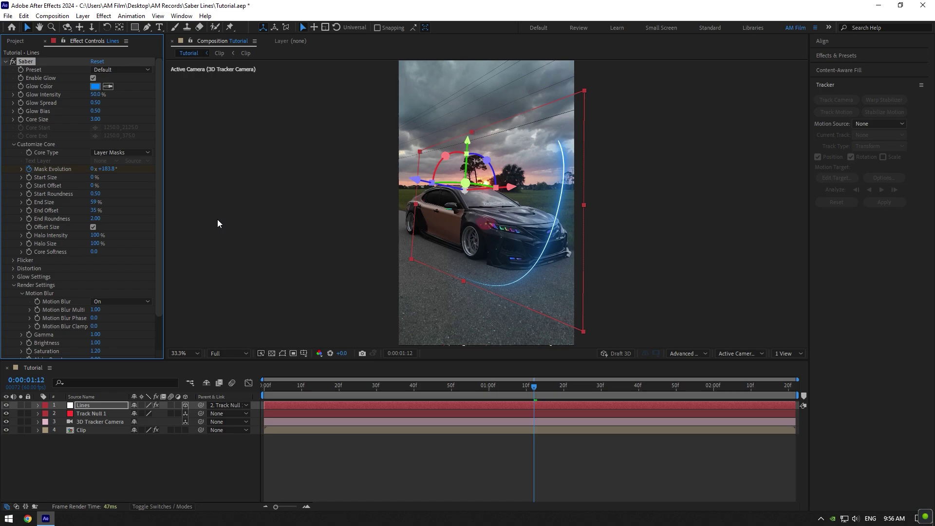
# Step: Duplicate the car Clip, move the copy to the top, and delete its 3D Camera Tracker
pyautogui.click(89, 429)
pyautogui.hotkey('ctrl', 'd')
pyautogui.moveTo(86, 430); pyautogui.dragTo(88, 402)
pyautogui.click(29, 63)
pyautogui.press('Delete')
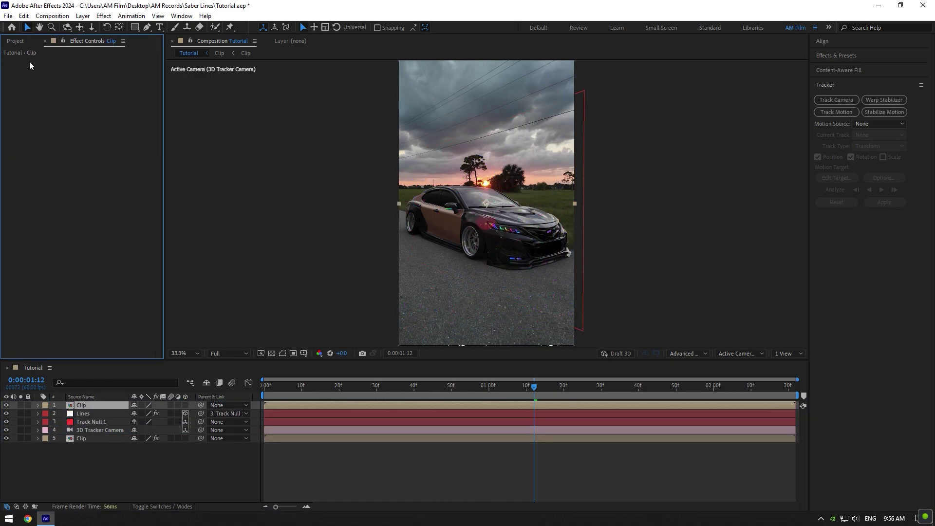
pyautogui.click(215, 27)
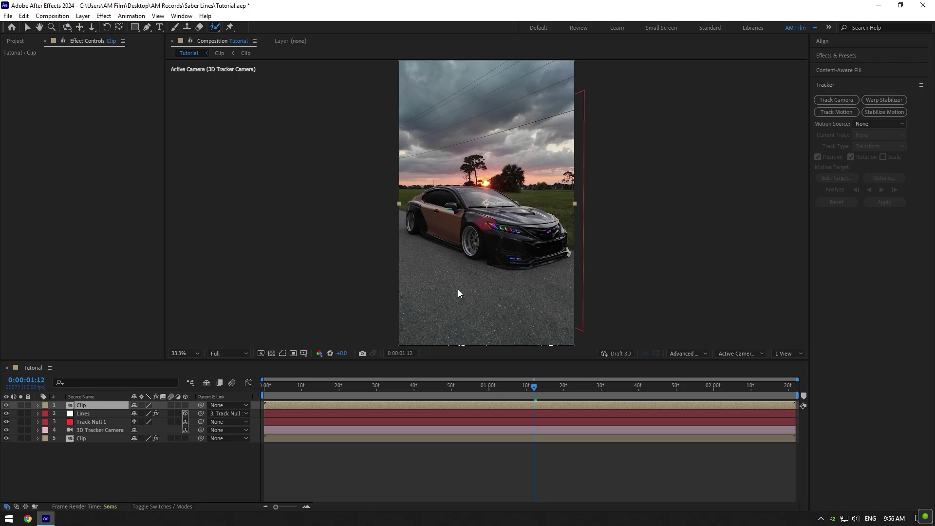
pyautogui.moveTo(534, 388); pyautogui.dragTo(257, 407)
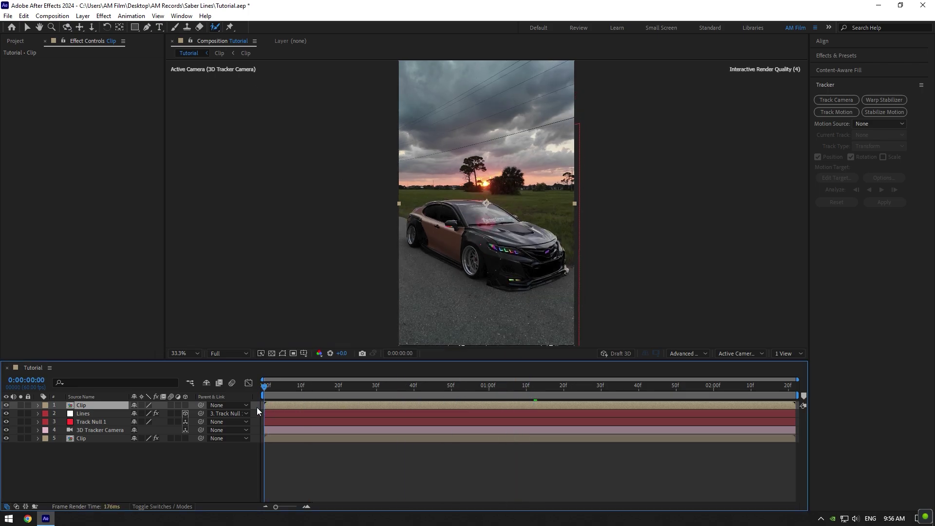
# Step: Roto Brush the car in the top clip's layer view, check its edges, and freeze the matte
pyautogui.doubleClick(107, 404)
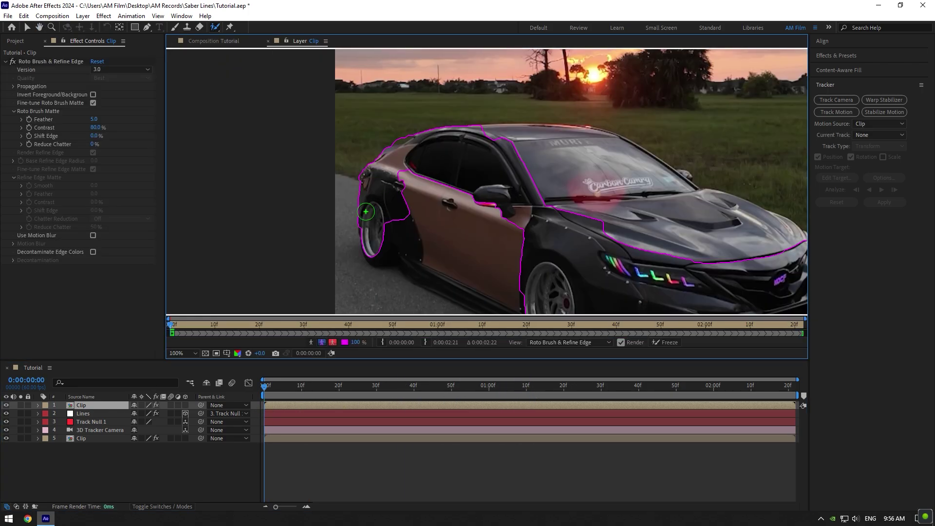
pyautogui.scroll(2, 365, 212)
pyautogui.moveTo(366, 211); pyautogui.dragTo(325, 167)
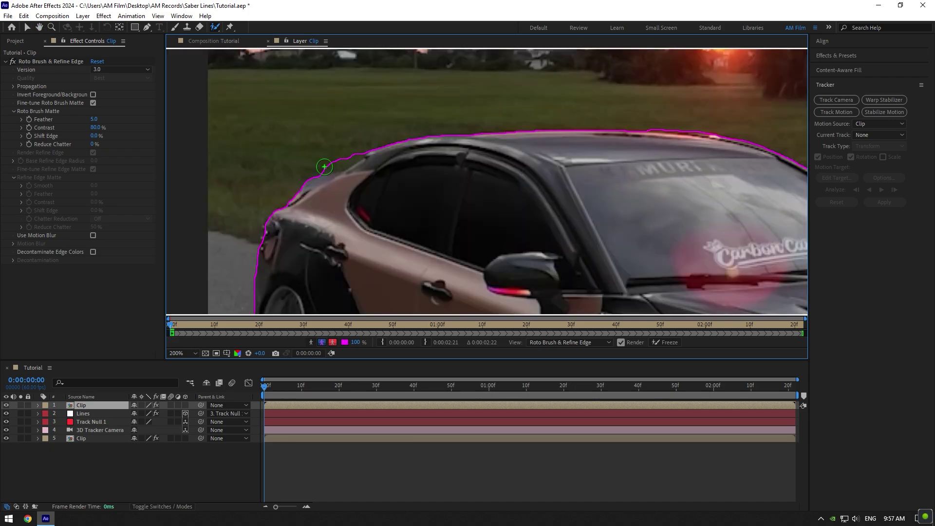
pyautogui.scroll(-4, 324, 167)
pyautogui.scroll(1, 546, 169)
pyautogui.moveTo(545, 168); pyautogui.dragTo(535, 163)
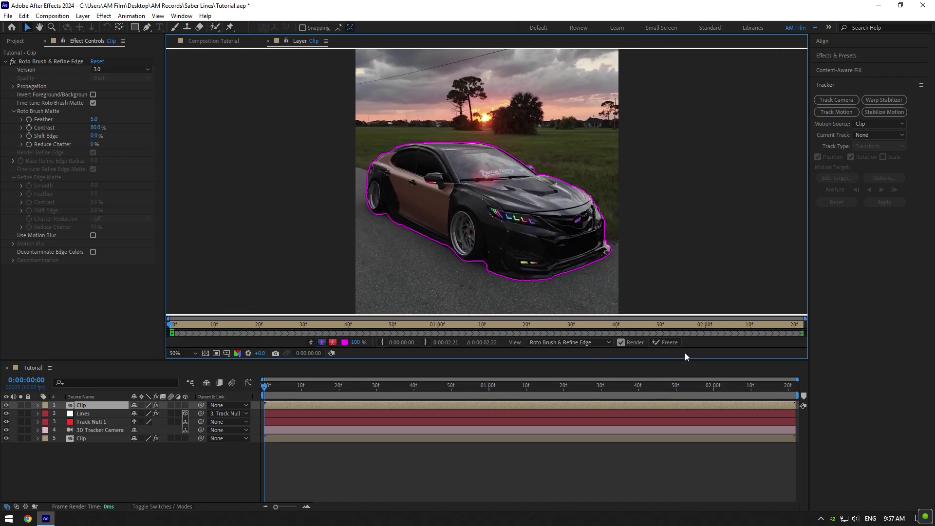
pyautogui.click(664, 342)
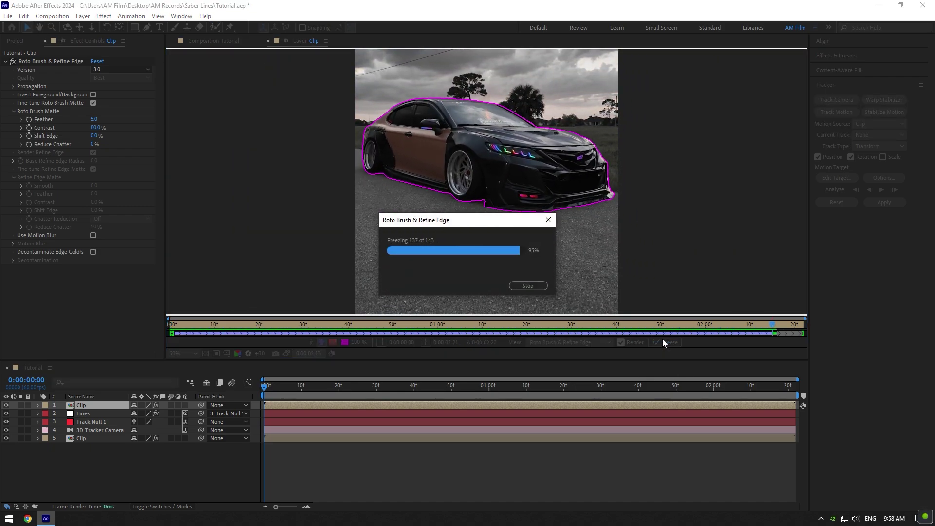
# Step: Back in the Tutorial composition, check the glow passes behind the car and pre-compose the top Clip
pyautogui.click(199, 42)
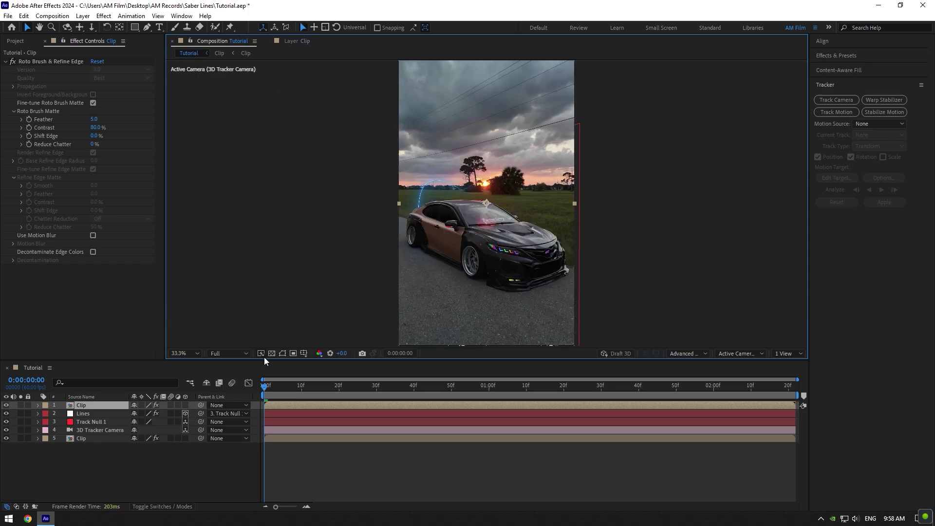
pyautogui.moveTo(273, 387); pyautogui.dragTo(489, 387)
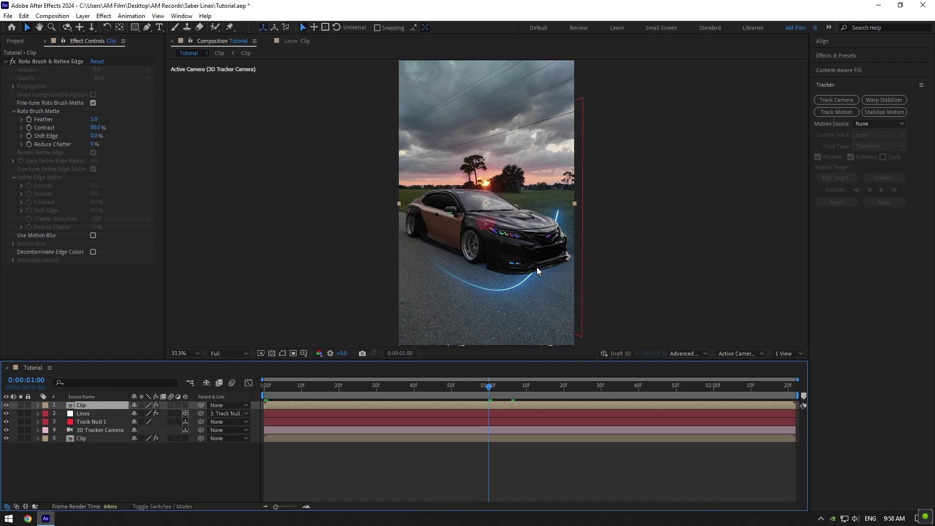
pyautogui.rightClick(85, 405)
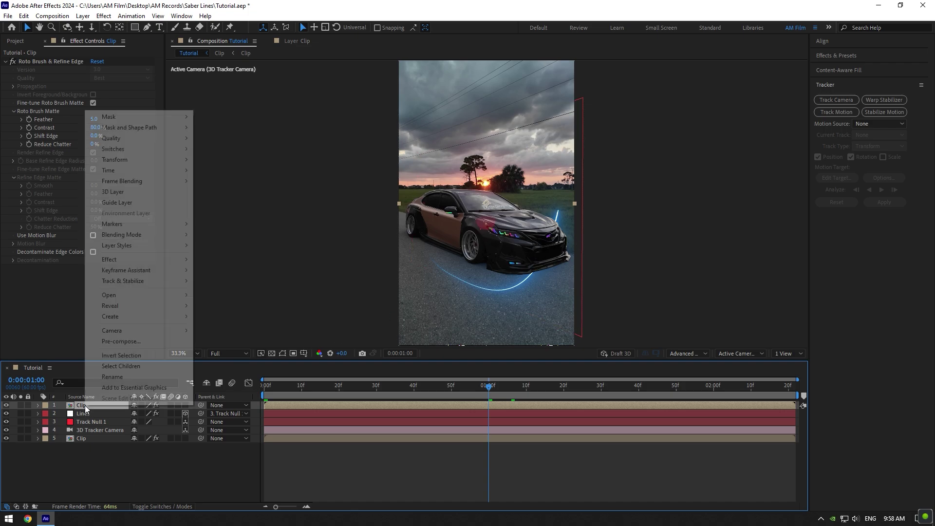
pyautogui.click(143, 343)
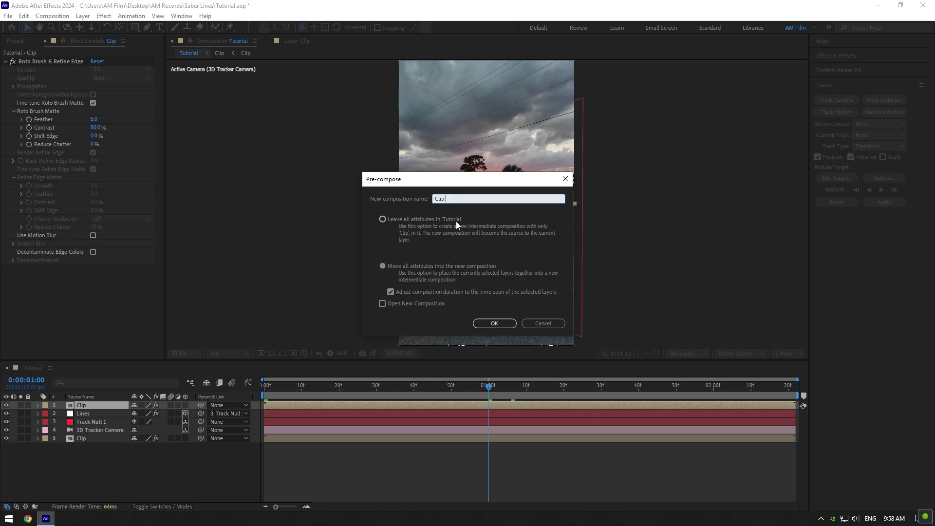
pyautogui.click(485, 321)
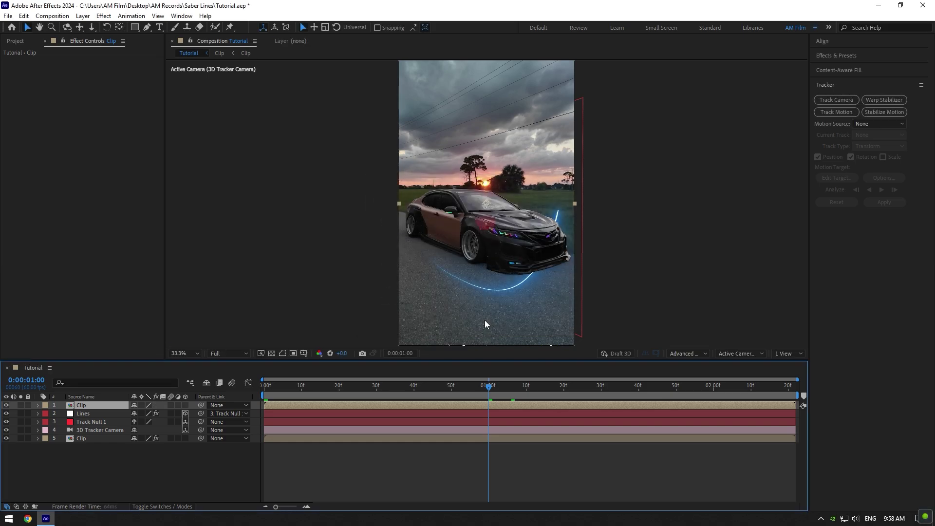
# Step: Draw a closed Pen mask around the car's front on the top Clip layer
pyautogui.click(147, 28)
pyautogui.scroll(3, 382, 140)
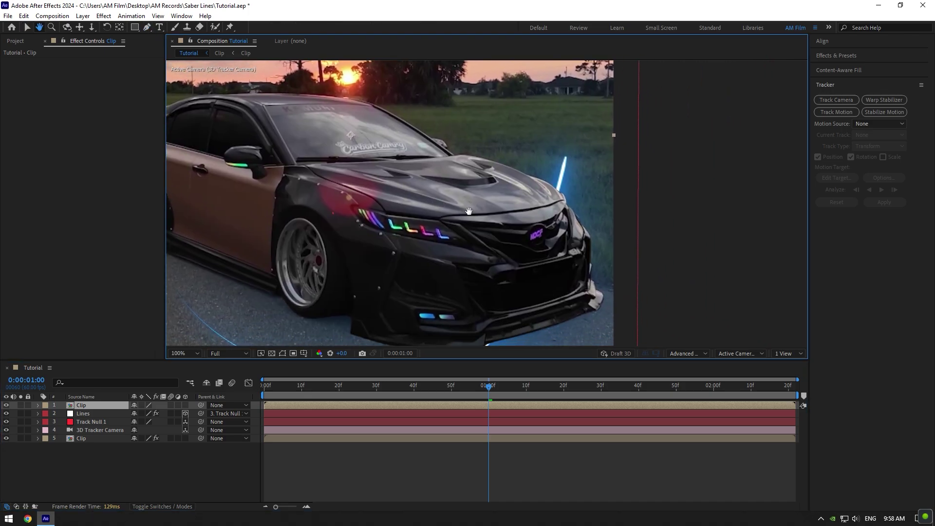
pyautogui.click(462, 94)
pyautogui.moveTo(378, 153); pyautogui.dragTo(363, 185)
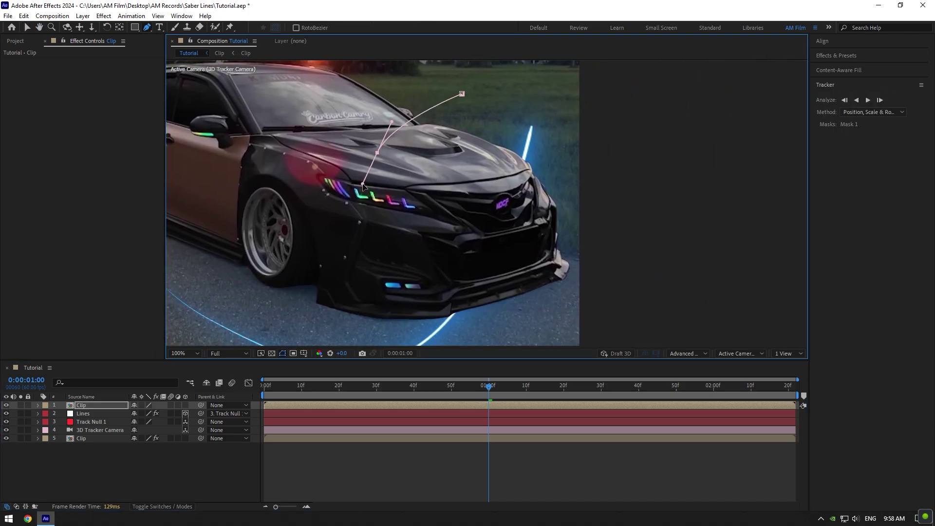
pyautogui.moveTo(373, 310); pyautogui.dragTo(542, 329)
pyautogui.hotkey('ctrl', 'z')
pyautogui.moveTo(648, 287); pyautogui.dragTo(645, 233)
pyautogui.moveTo(631, 169); pyautogui.dragTo(627, 156)
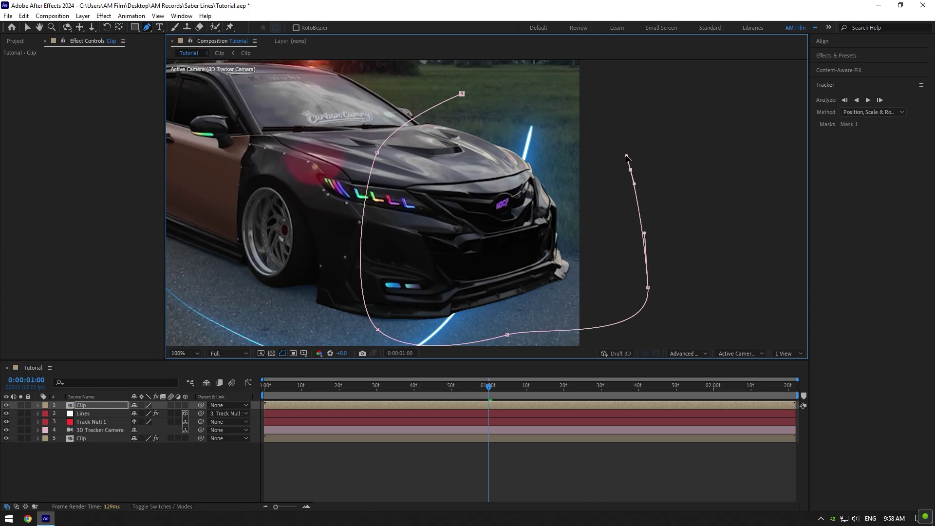
pyautogui.moveTo(570, 90); pyautogui.dragTo(533, 82)
pyautogui.click(463, 94)
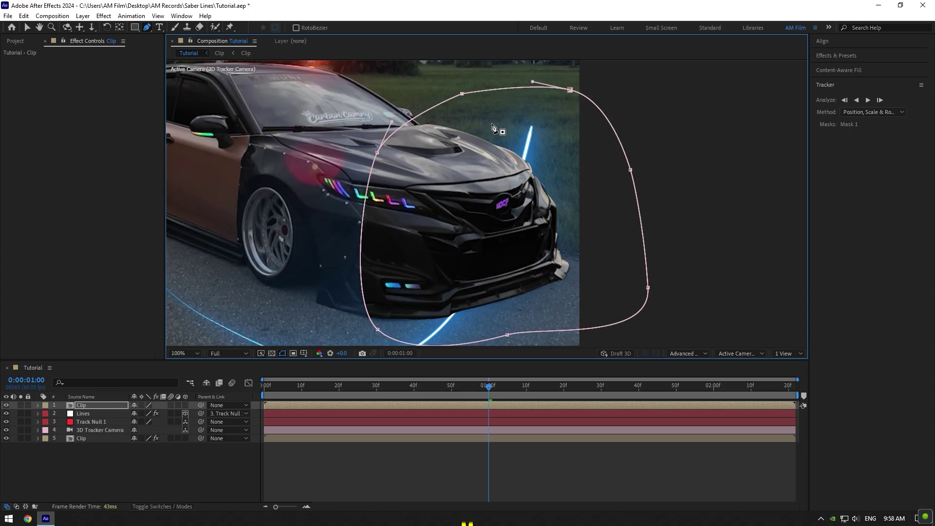
# Step: Set Mask 1 to Subtract and raise its feather to 82 px
pyautogui.press('m')
pyautogui.click(145, 414)
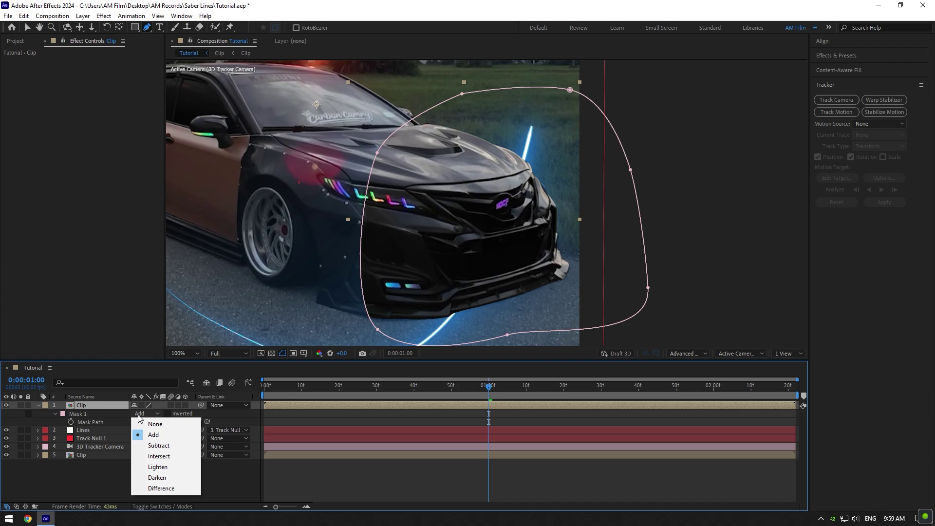
pyautogui.click(153, 446)
pyautogui.click(190, 475)
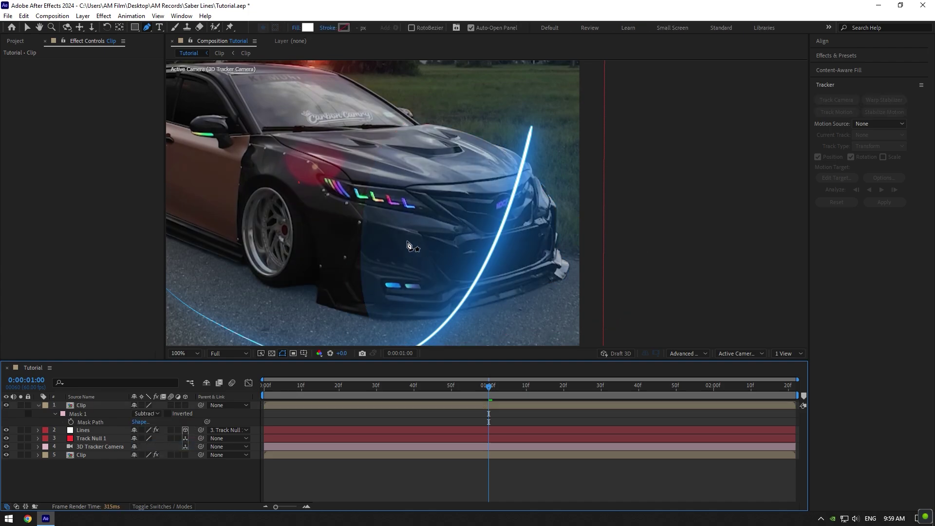
pyautogui.press('f')
pyautogui.click(88, 408)
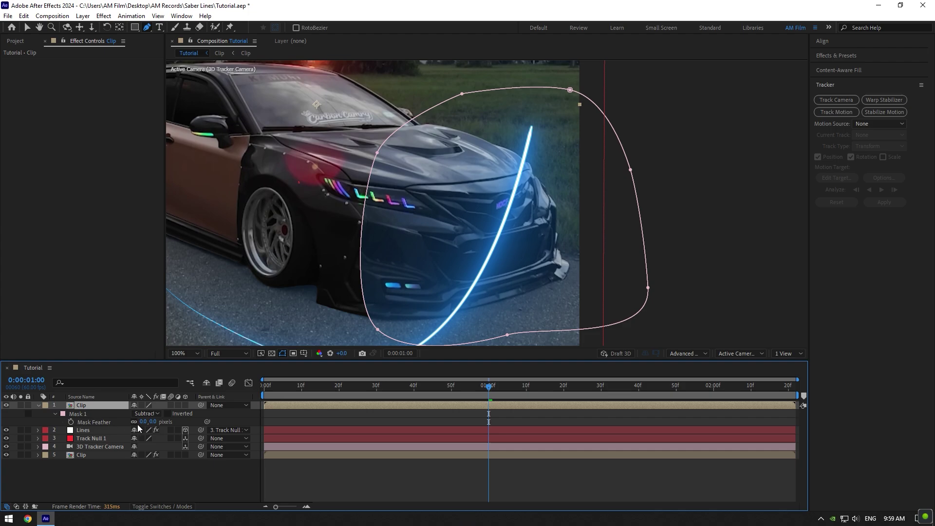
pyautogui.moveTo(143, 422); pyautogui.dragTo(183, 422)
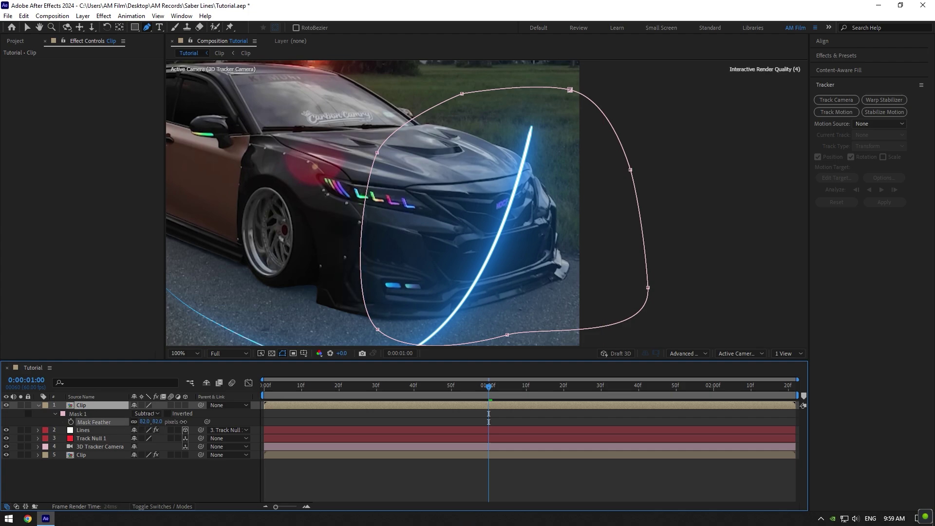
# Step: Reshape Mask 1 by moving its left, lower-left, top and upper-right points to fit the car's front
pyautogui.click(78, 414)
pyautogui.press(',')
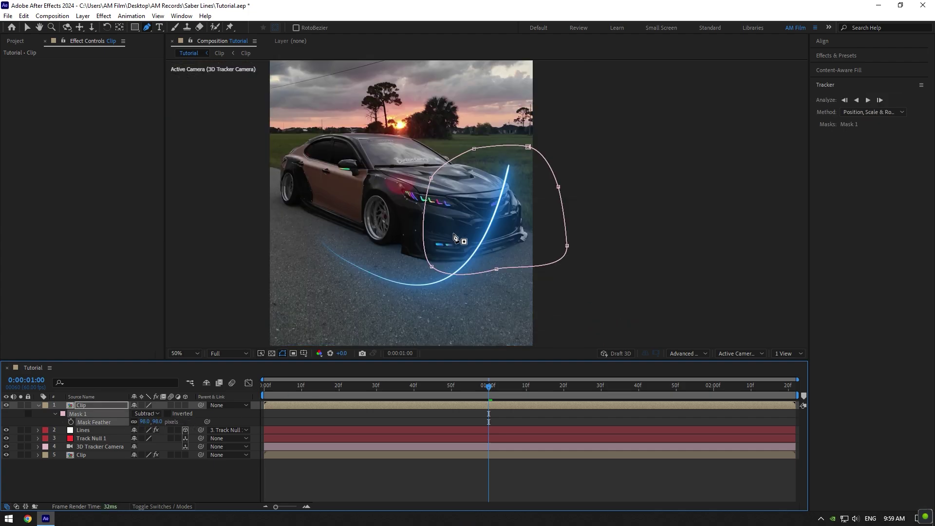
pyautogui.press('v')
pyautogui.moveTo(432, 178); pyautogui.dragTo(408, 167)
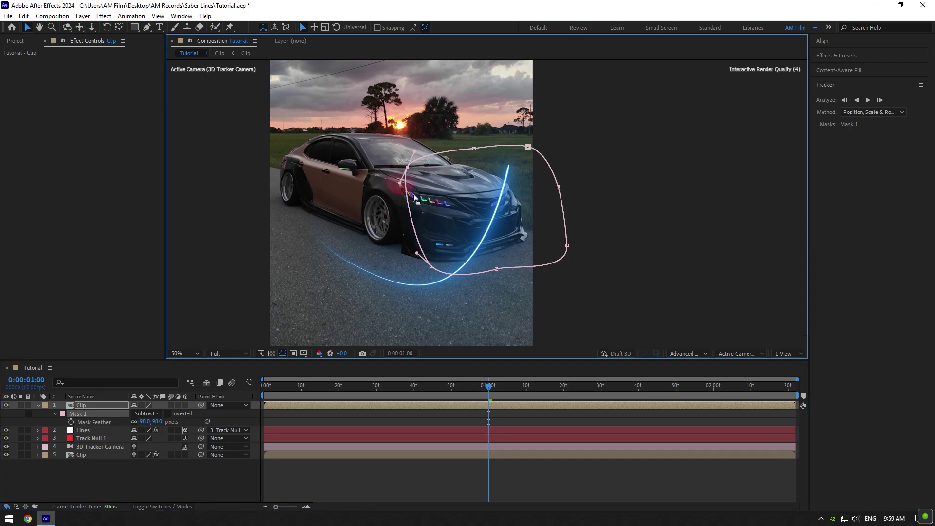
pyautogui.moveTo(435, 271); pyautogui.dragTo(428, 266)
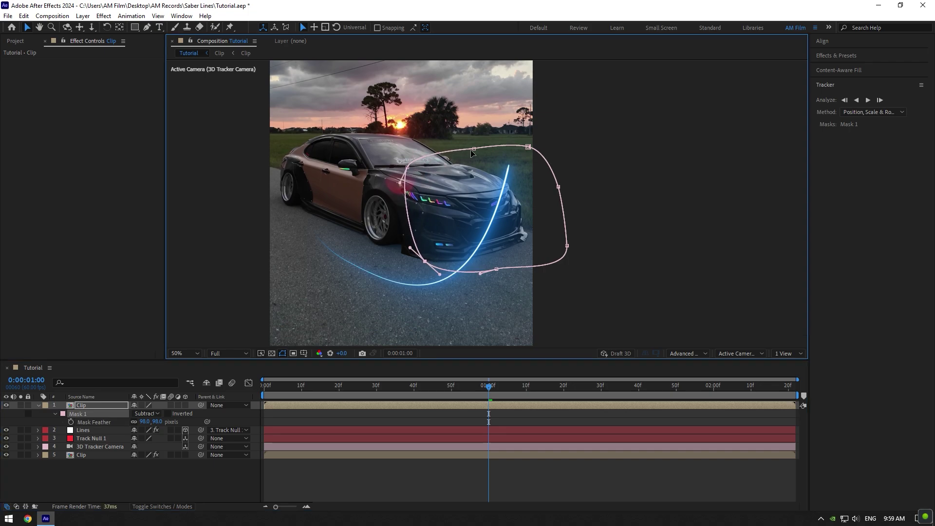
pyautogui.moveTo(471, 152); pyautogui.dragTo(475, 162)
pyautogui.moveTo(527, 145); pyautogui.dragTo(565, 219)
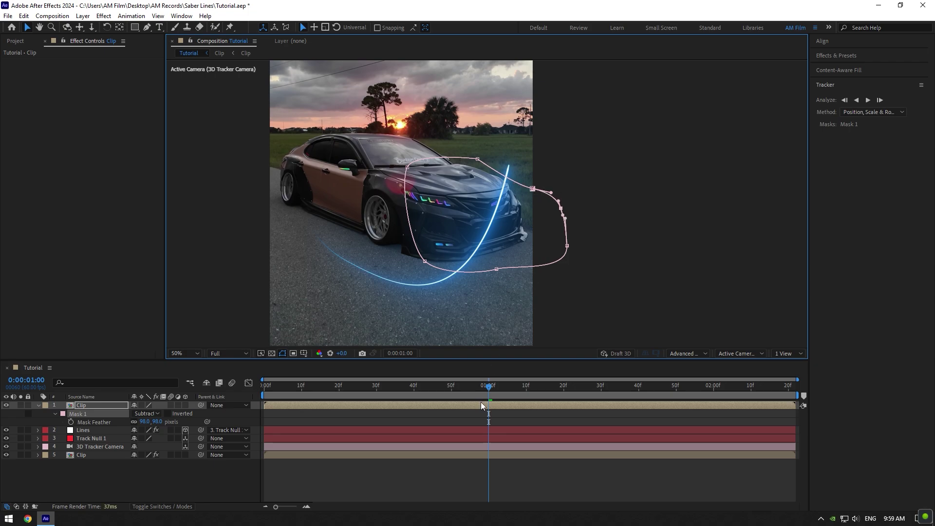
# Step: Return to the first frame and preview the streak looping around the car
pyautogui.moveTo(489, 405); pyautogui.dragTo(264, 406)
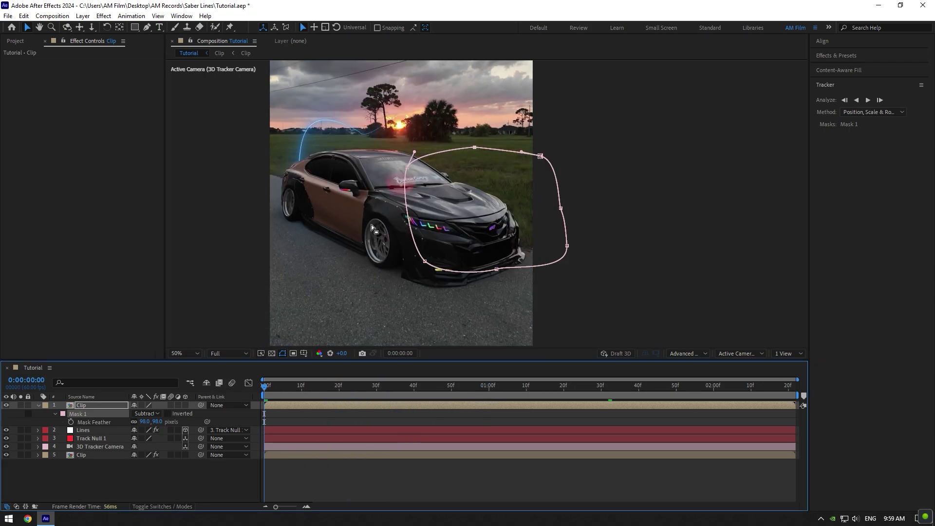
pyautogui.press(',')
pyautogui.press('space')
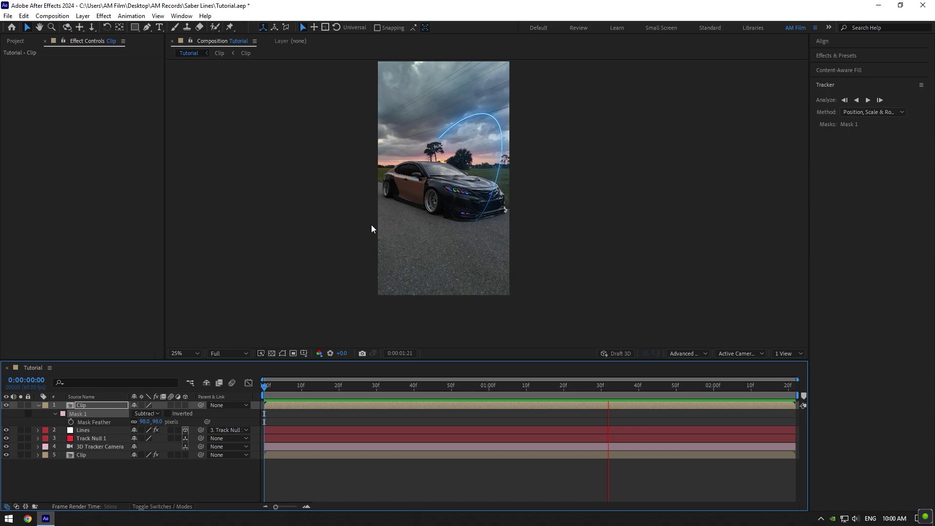
pyautogui.press('space')
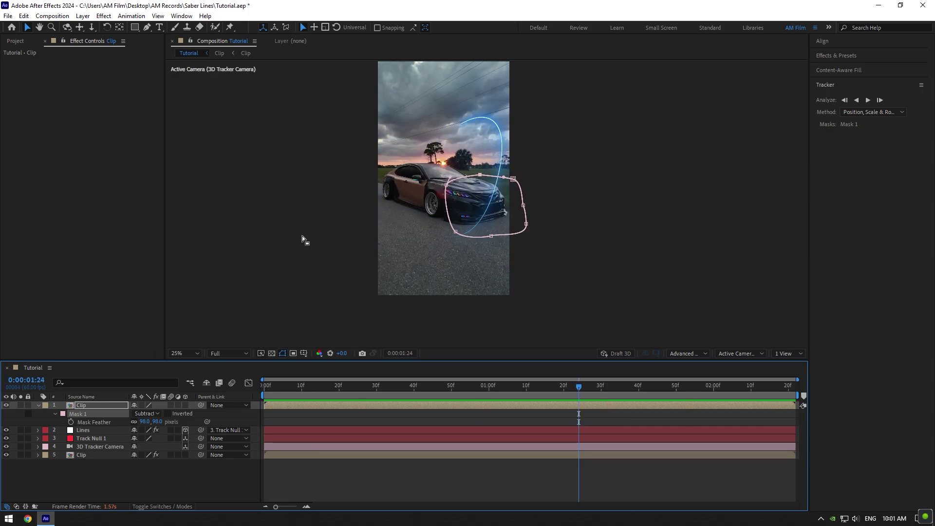
# Step: Select the Lines layer to show its Saber settings and light path
pyautogui.click(85, 431)
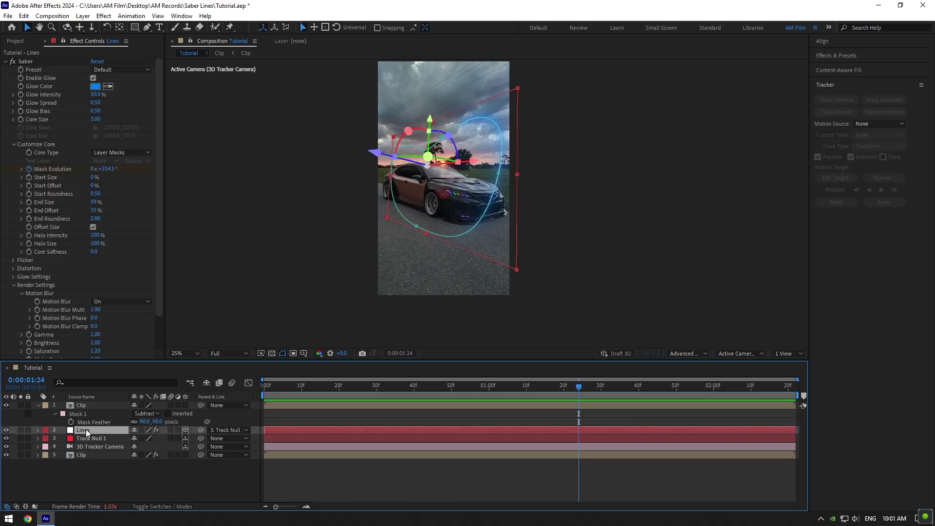
pyautogui.click(418, 202)
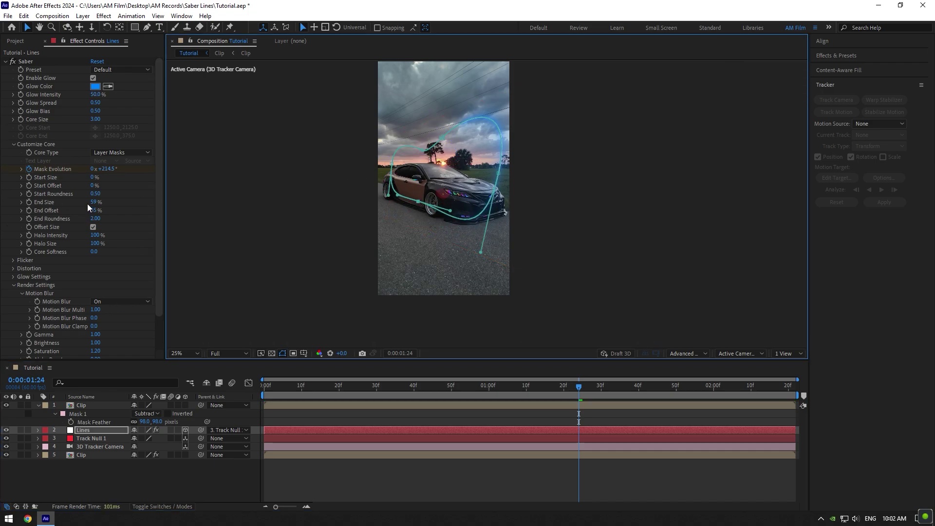
# Step: Duplicate the Lines layer, scale the copy to about 1091% and shift its Position Y
pyautogui.click(397, 250)
pyautogui.hotkey('ctrl', 'd')
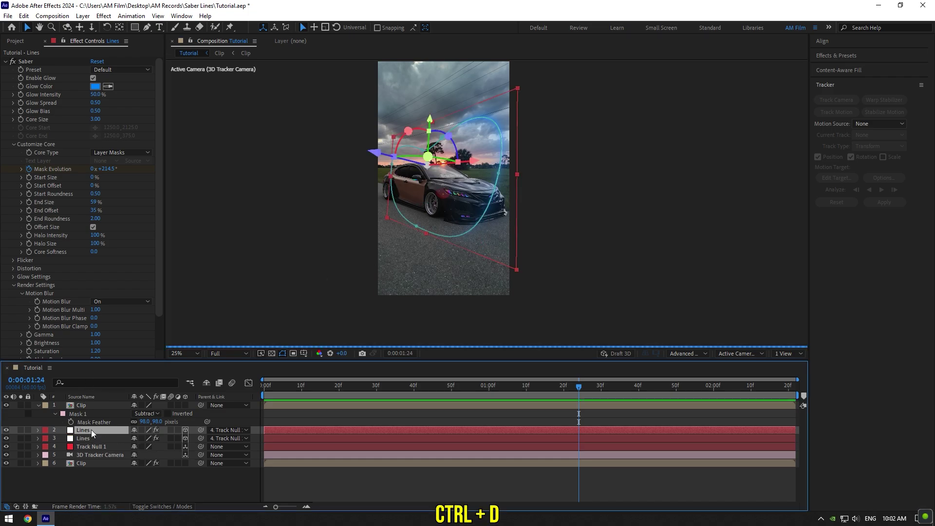
pyautogui.press('s')
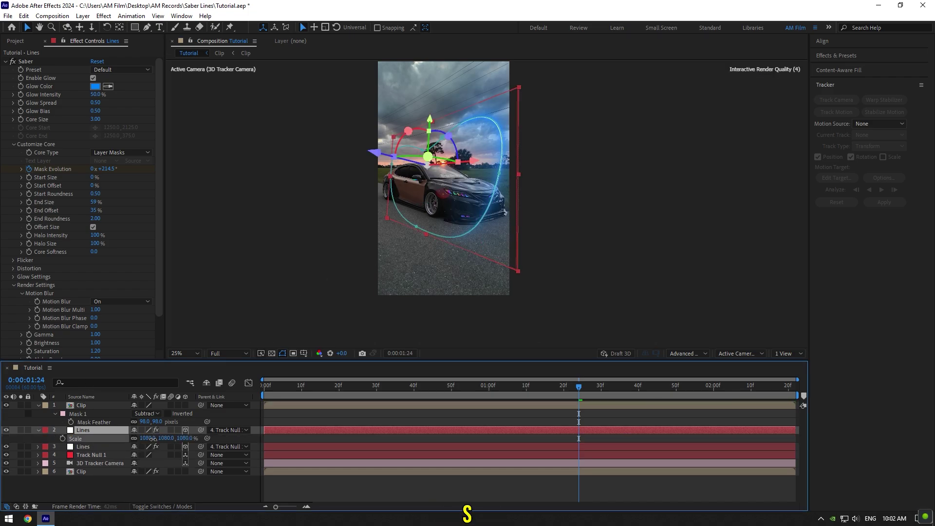
pyautogui.moveTo(156, 438); pyautogui.dragTo(133, 444)
pyautogui.press('p')
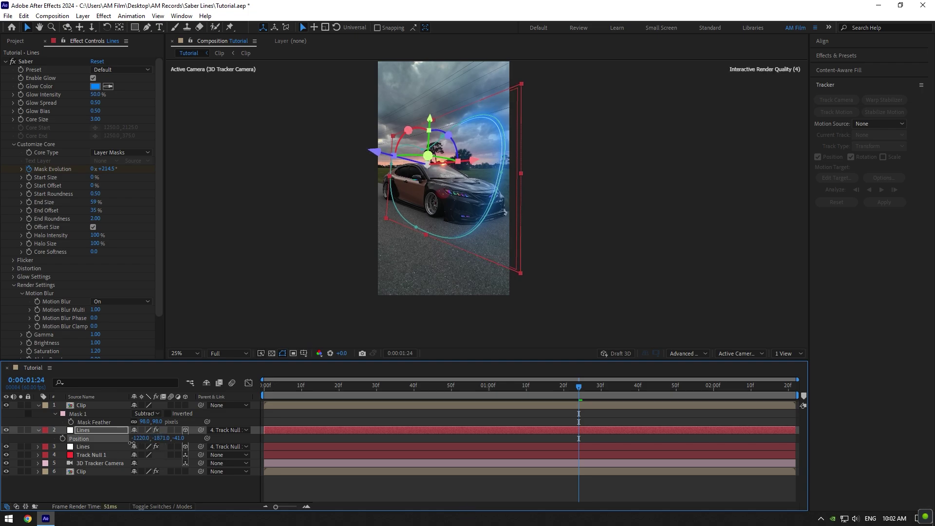
pyautogui.click(159, 250)
# Step: Set the duplicate's Saber Glow Color to purple A650FF
pyautogui.click(95, 87)
pyautogui.click(697, 222)
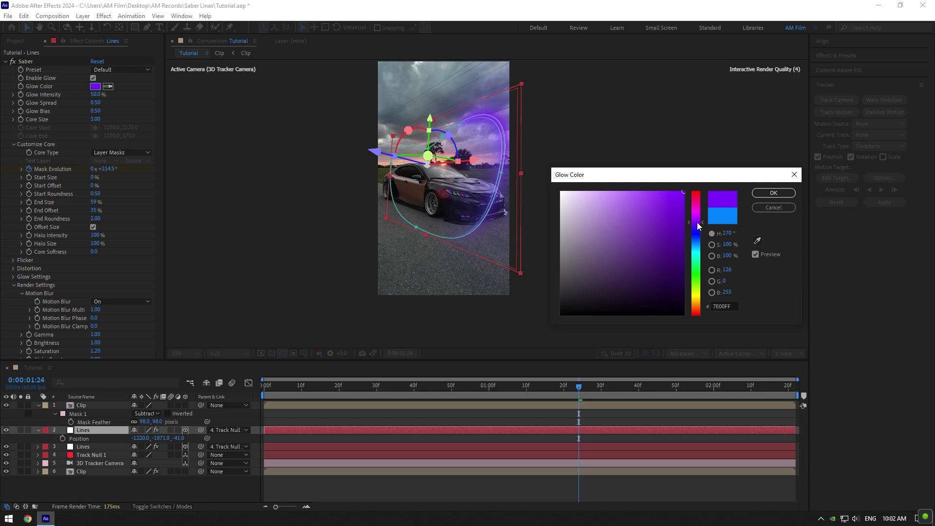
pyautogui.click(643, 189)
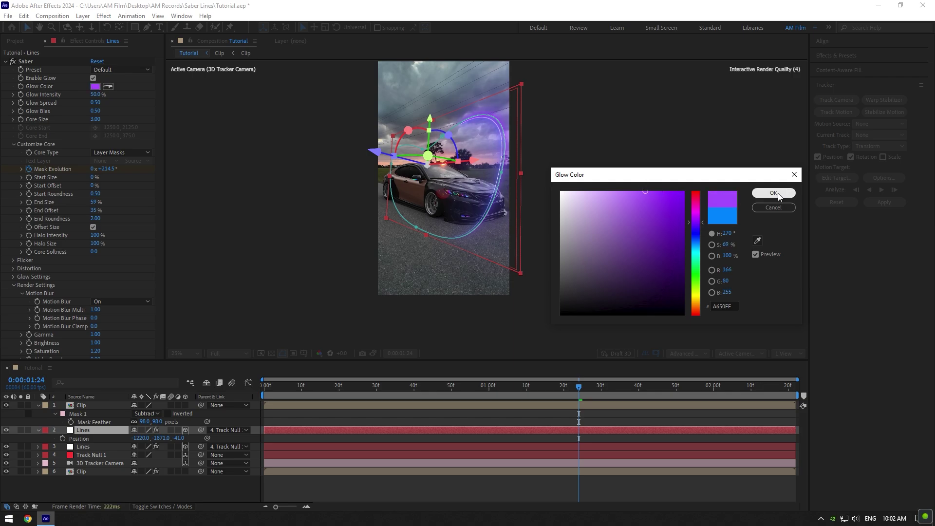